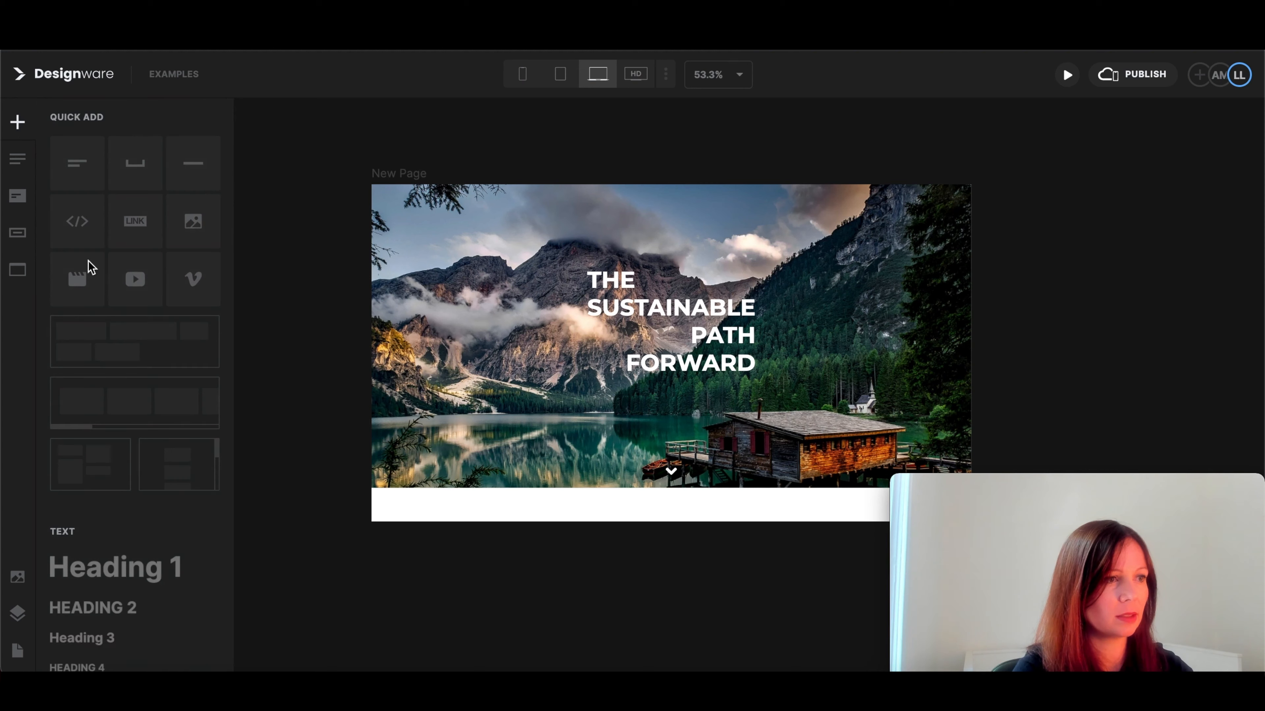
- Add a wrapping-row container below the hero image and nest a second one inside it, horizontally centred and 1000 px wide
{"action": "left_click_drag", "start_coordinate": [116, 339], "coordinate": [485, 502]}
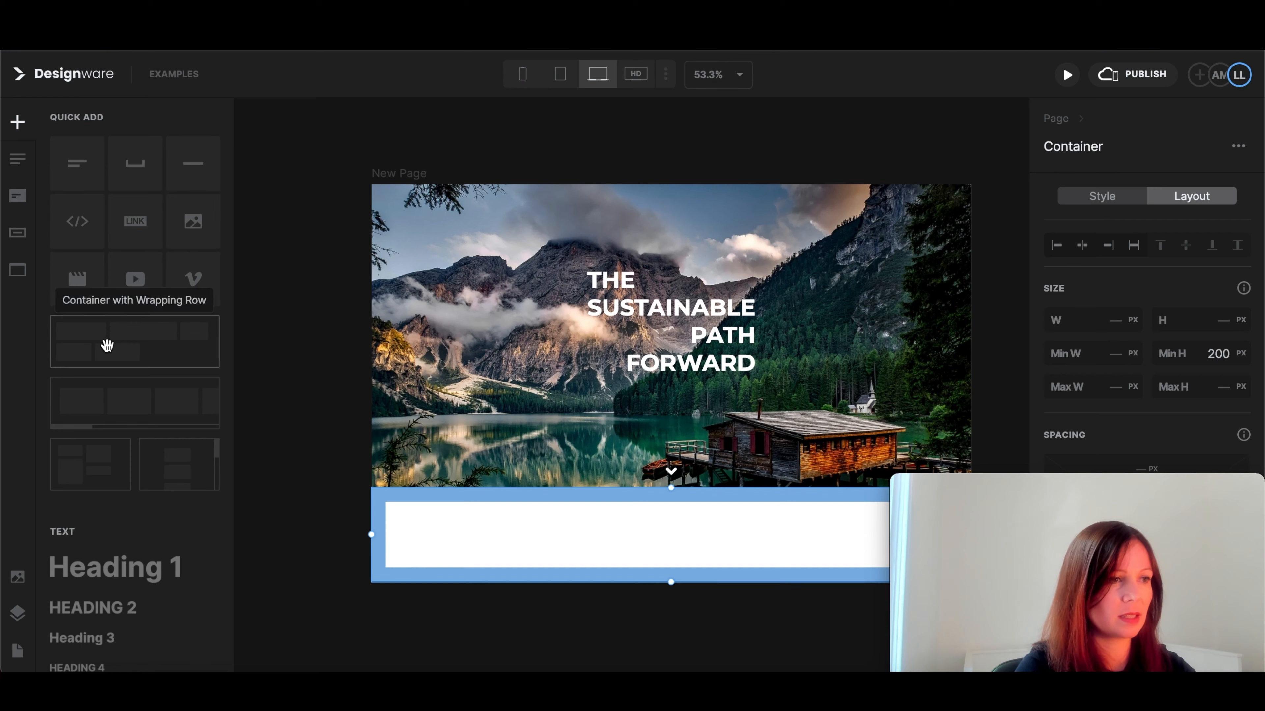
{"action": "left_click_drag", "start_coordinate": [107, 345], "coordinate": [643, 544]}
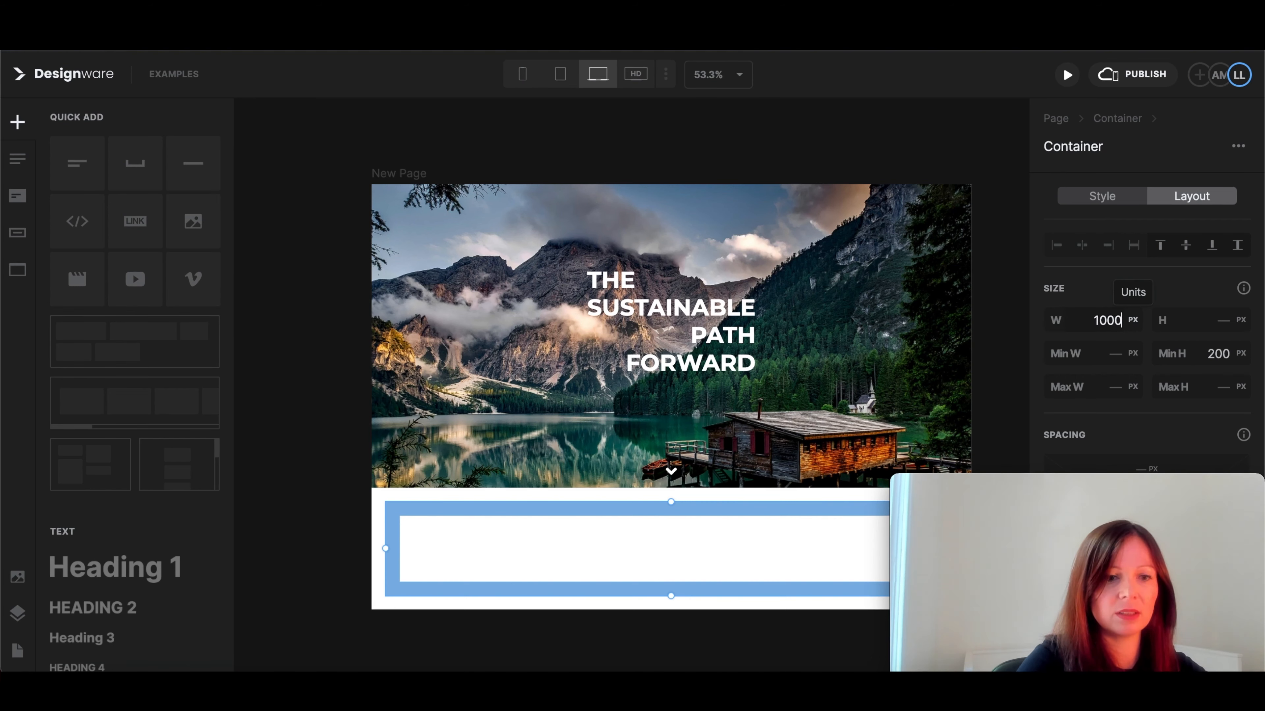
{"action": "left_click", "coordinate": [621, 620]}
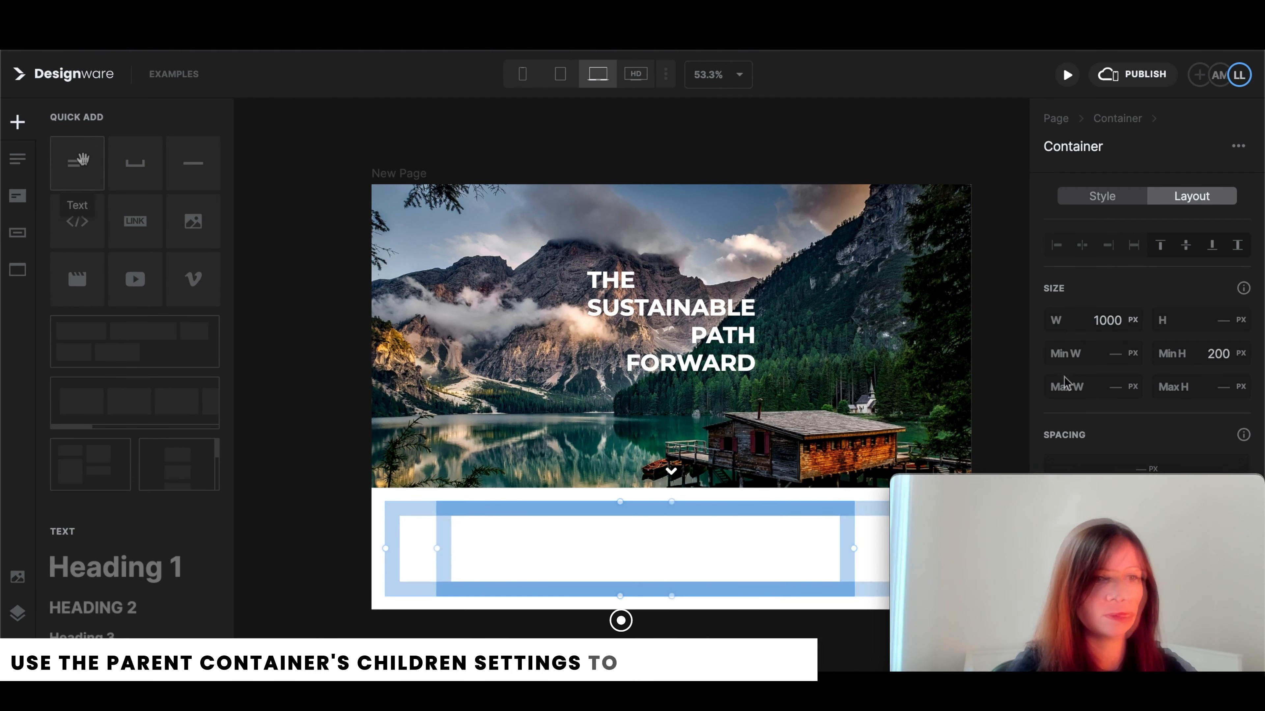
- Add a text block inside the inner container reading "Our Approach" and style it as bold 28 px Montserrat
{"action": "left_click_drag", "start_coordinate": [83, 158], "coordinate": [650, 532]}
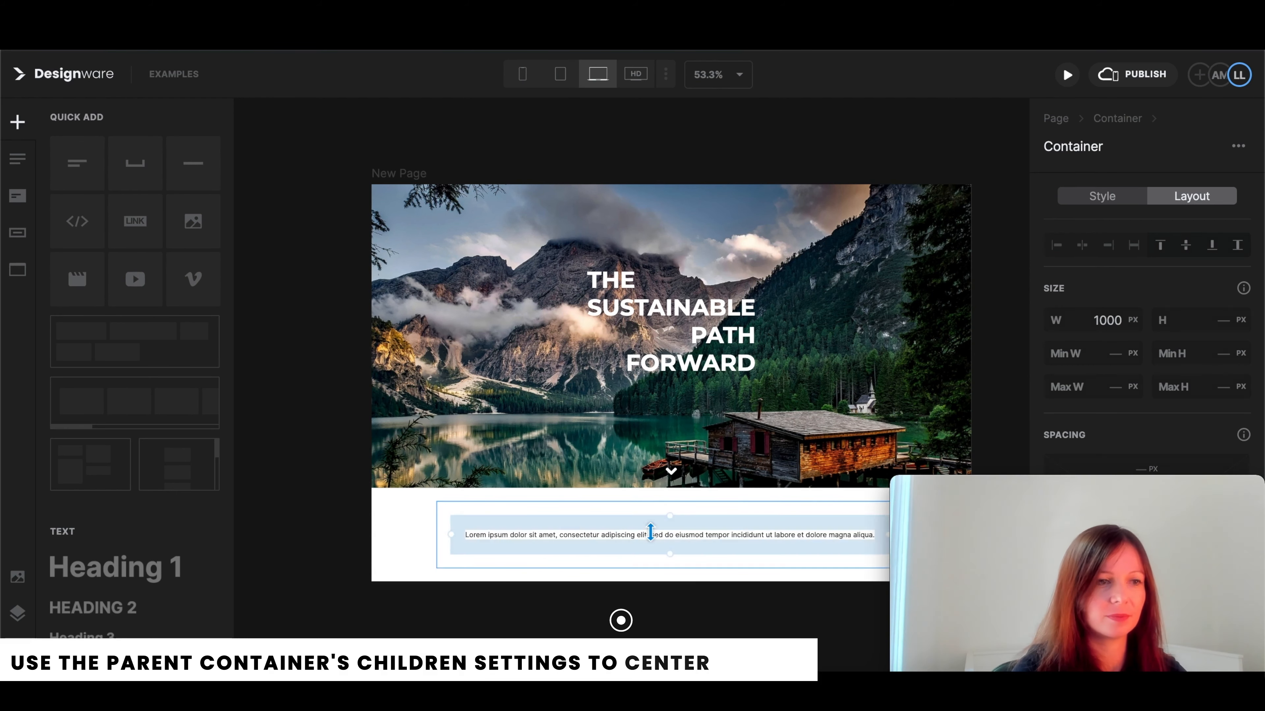
{"action": "left_click", "coordinate": [1098, 196]}
{"action": "left_click", "coordinate": [1222, 275]}
{"action": "type", "text": "28"}
{"action": "key", "text": "Return"}
{"action": "left_click", "coordinate": [1079, 313]}
{"action": "mouse_move", "coordinate": [941, 273]}
{"action": "left_click", "coordinate": [757, 600]}
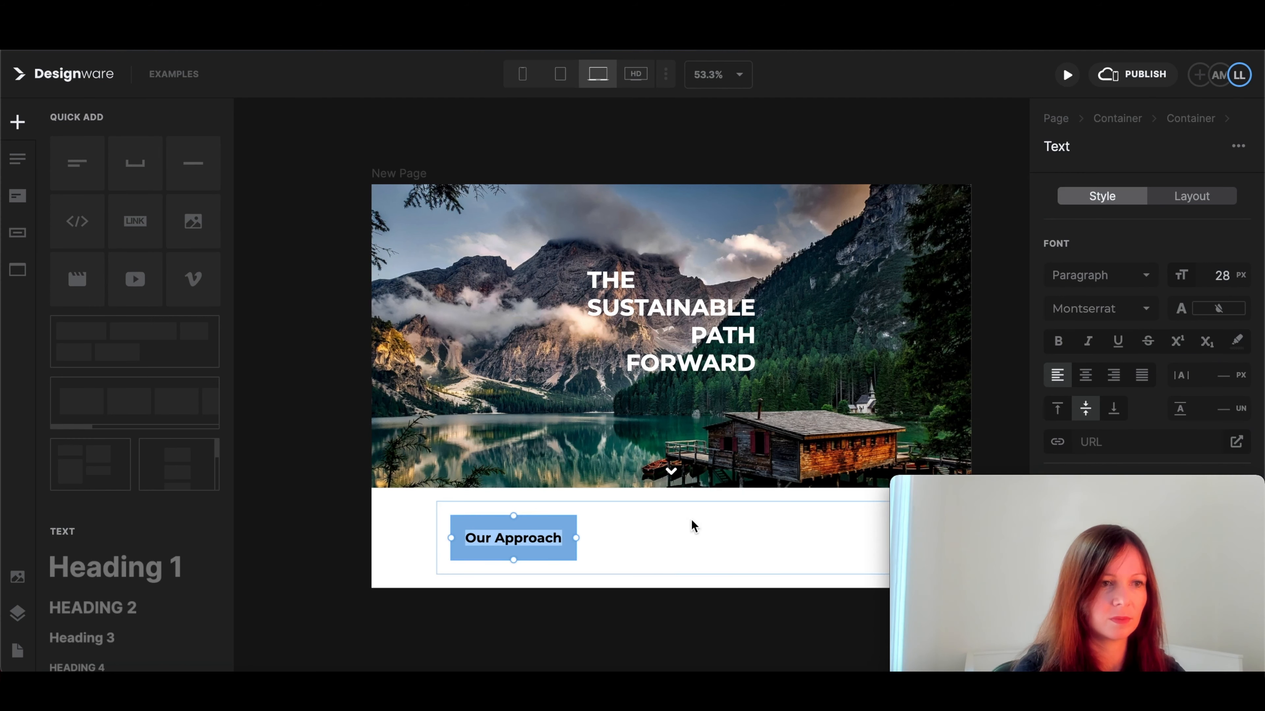
- Adjust the padding of the container holding the "Our Approach" heading and centre its children horizontally
{"action": "left_click", "coordinate": [693, 526]}
{"action": "left_click", "coordinate": [1191, 195]}
{"action": "scroll", "coordinate": [1140, 348], "scroll_direction": "down", "scroll_amount": 4}
{"action": "left_click_drag", "start_coordinate": [1115, 349], "coordinate": [1140, 392]}
{"action": "scroll", "coordinate": [1108, 264], "scroll_direction": "down", "scroll_amount": 5}
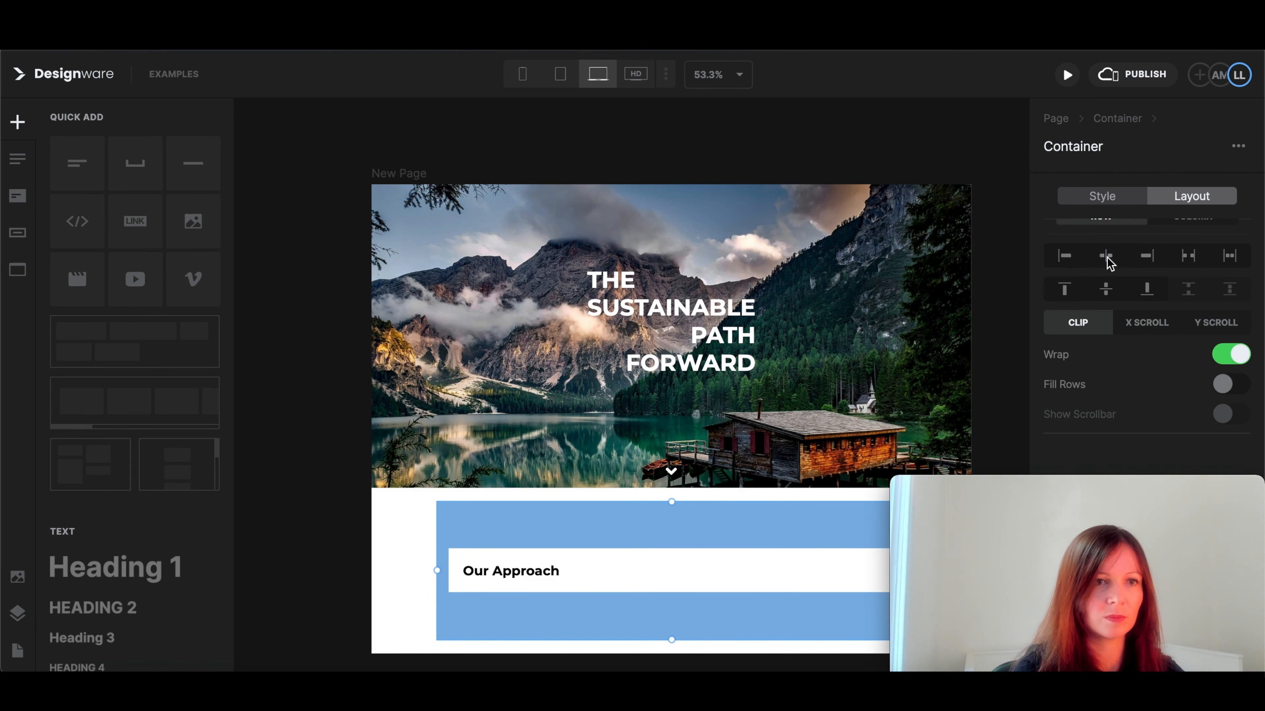
{"action": "left_click", "coordinate": [1107, 256]}
- Remove the padding around the "Our Approach" text and set its bottom padding to 50 px
{"action": "left_click", "coordinate": [698, 565]}
{"action": "left_click", "coordinate": [1192, 196]}
{"action": "scroll", "coordinate": [1160, 345], "scroll_direction": "down", "scroll_amount": 4}
{"action": "left_click_drag", "start_coordinate": [1106, 369], "coordinate": [1077, 368]}
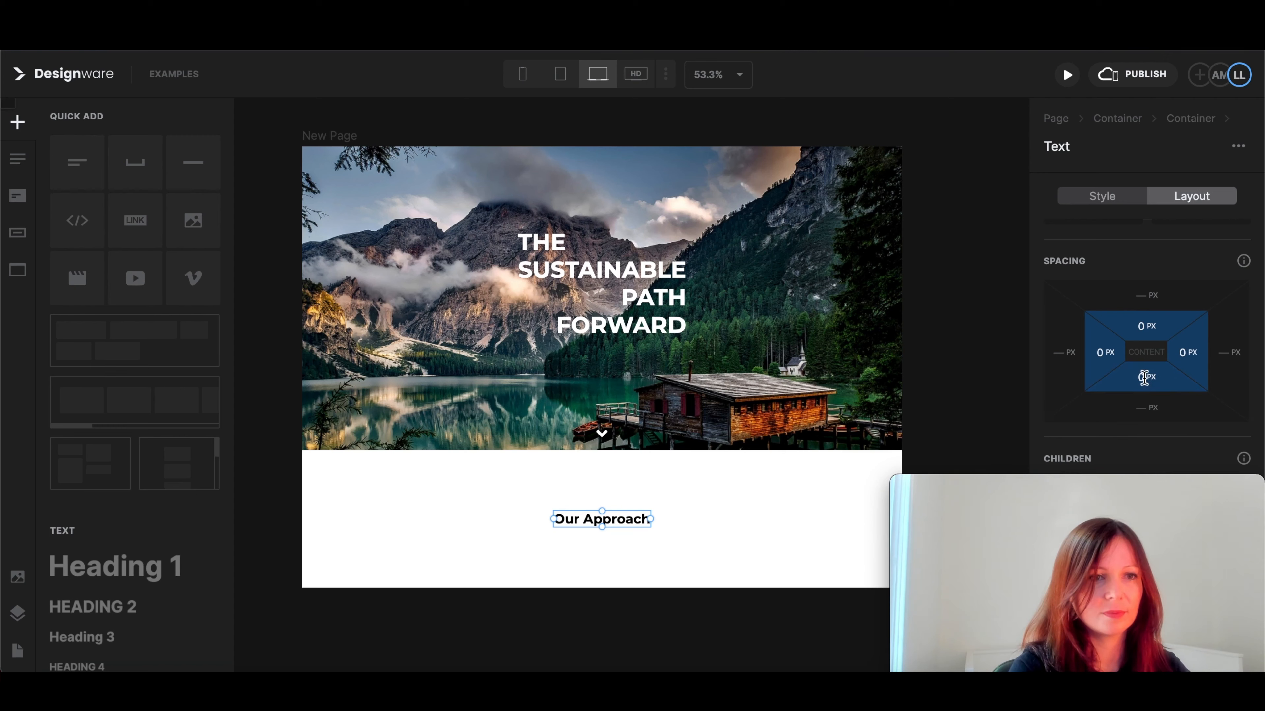
{"action": "type", "text": "50"}
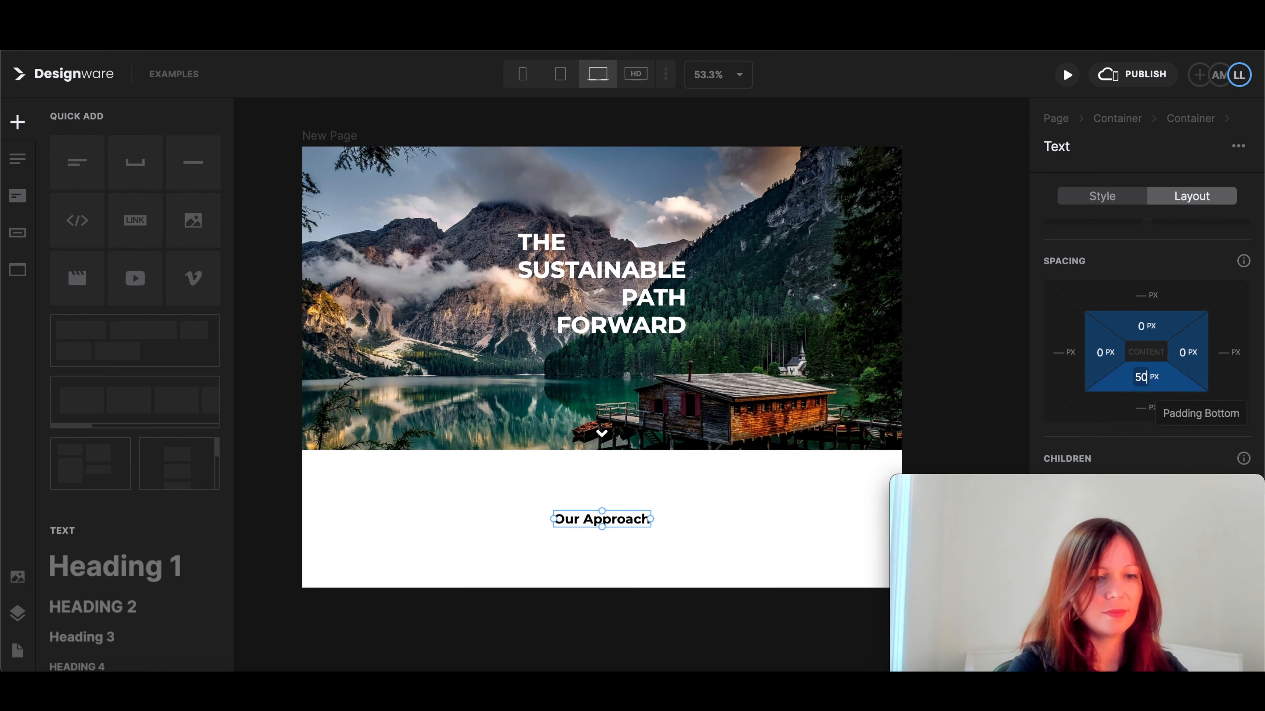
{"action": "key", "text": "Return"}
- Add another wrapping-row container below the "Our Approach" heading and remove all of its padding
{"action": "left_click_drag", "start_coordinate": [93, 353], "coordinate": [603, 543]}
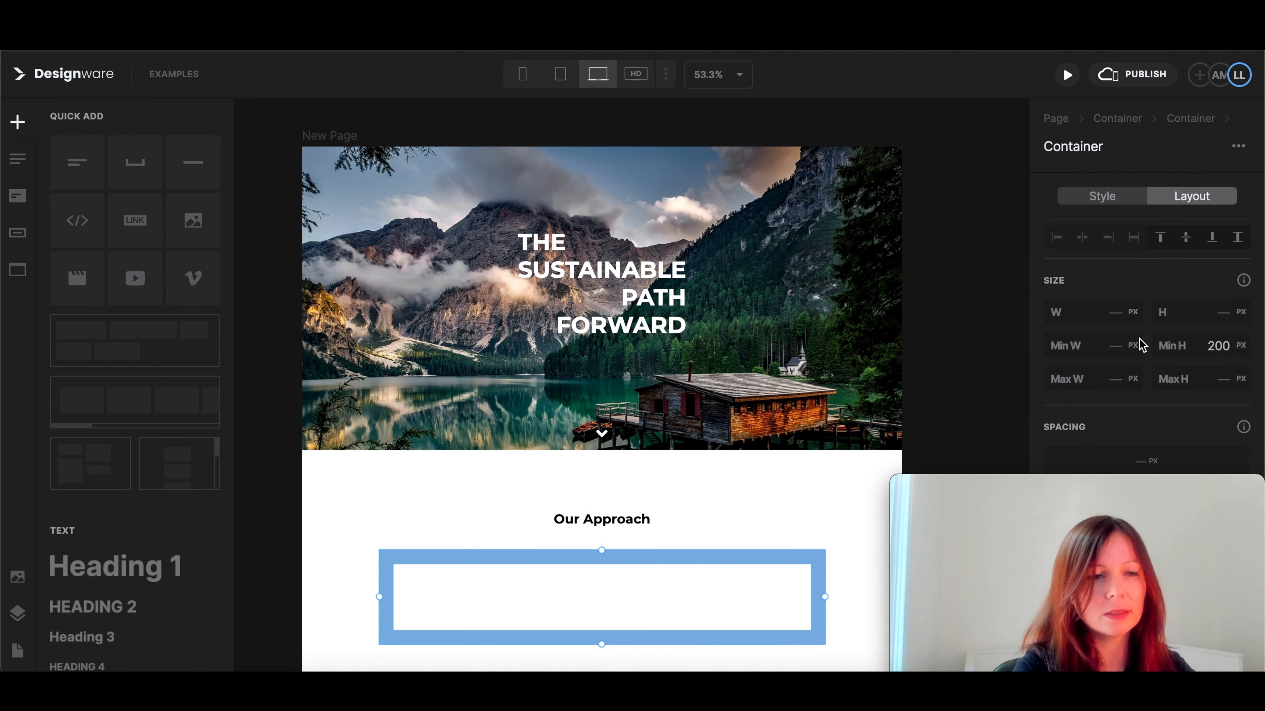
{"action": "scroll", "coordinate": [1140, 342], "scroll_direction": "down", "scroll_amount": 3}
{"action": "left_click_drag", "start_coordinate": [1123, 365], "coordinate": [1073, 369], "text": "shift"}
- Nest a card container inside the new row with padding of 15 px left and right, 40 px bottom and 0 px top
{"action": "left_click_drag", "start_coordinate": [183, 359], "coordinate": [570, 595]}
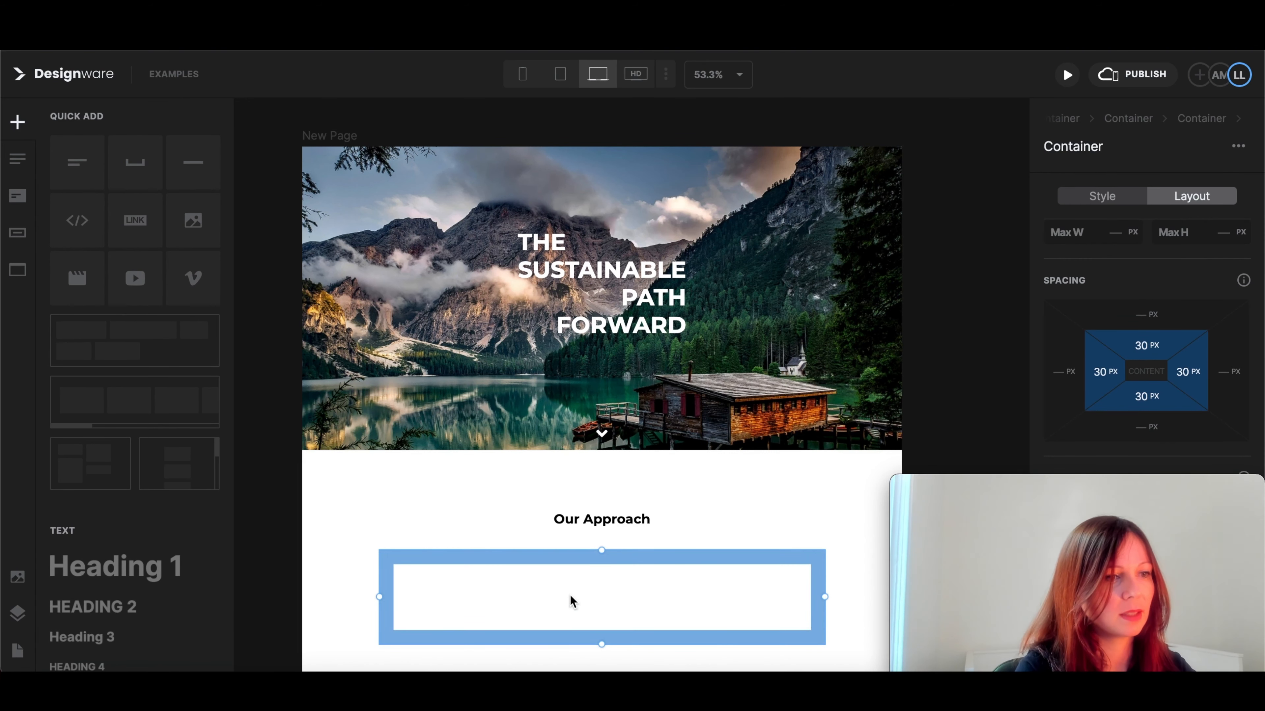
{"action": "scroll", "coordinate": [570, 595], "scroll_direction": "down", "scroll_amount": 3}
{"action": "left_click_drag", "start_coordinate": [1125, 366], "coordinate": [1094, 373], "text": "shift"}
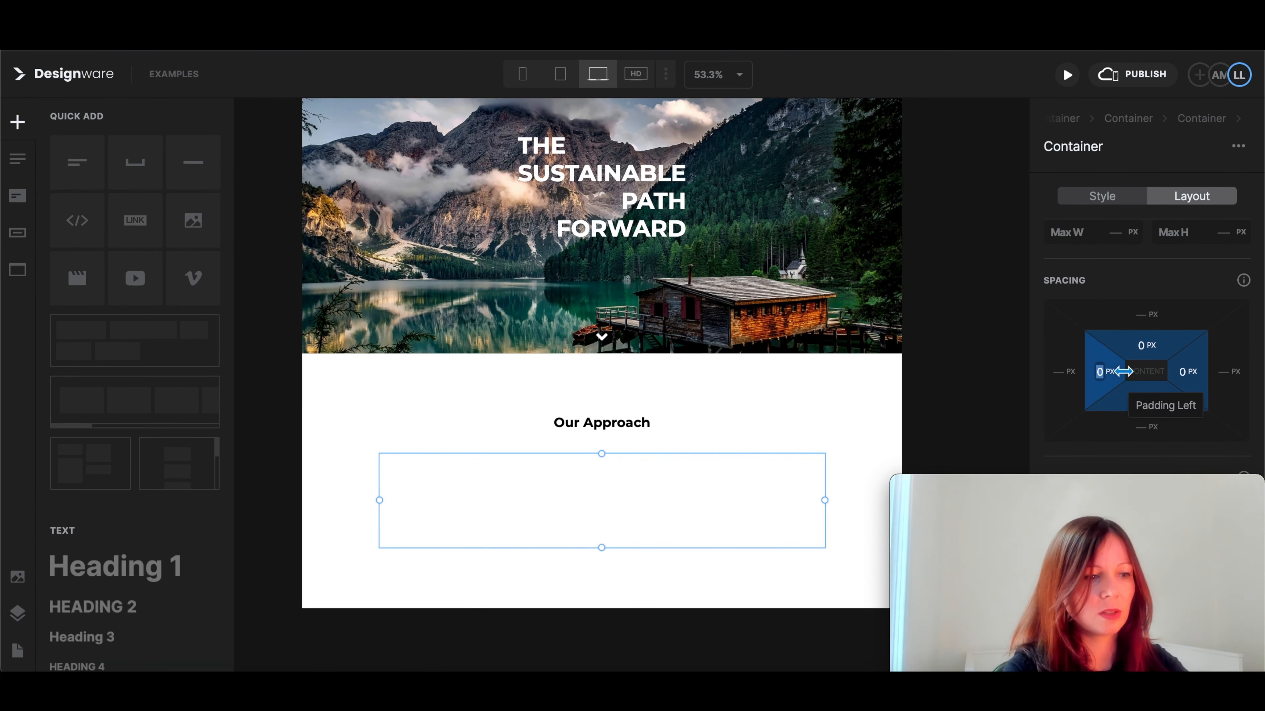
{"action": "left_click", "coordinate": [1181, 373]}
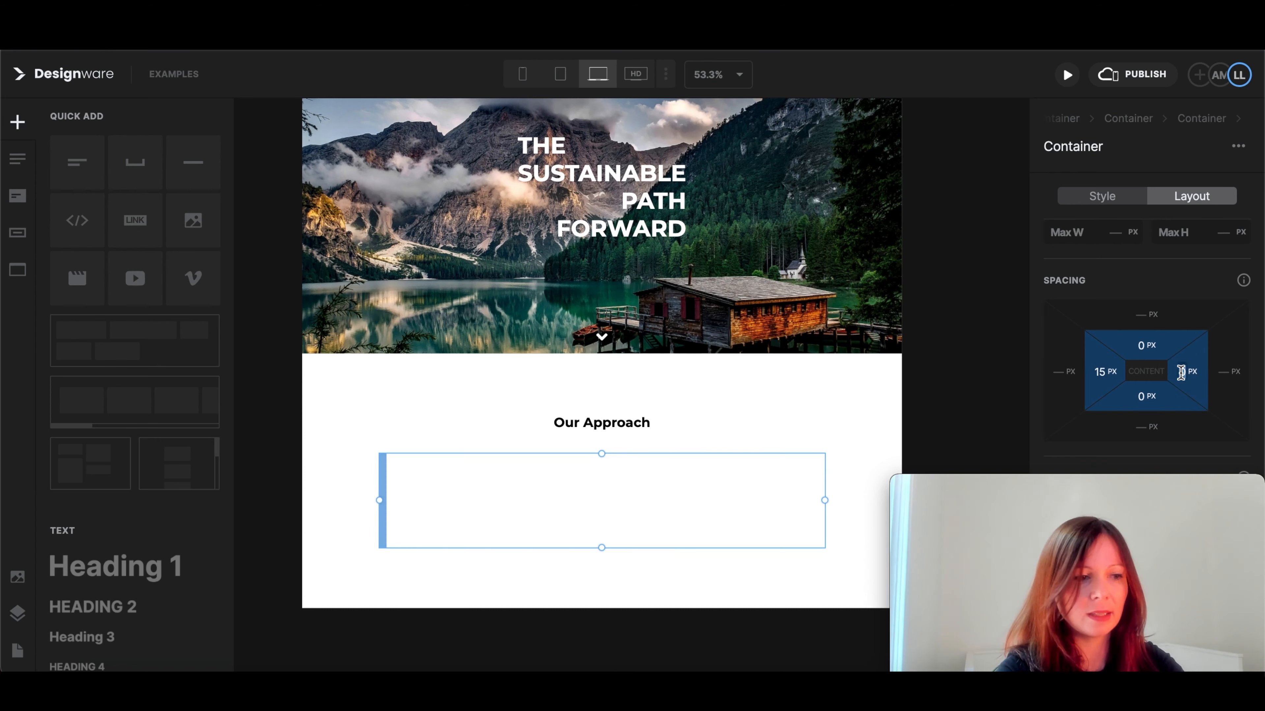
{"action": "left_click", "coordinate": [1142, 394]}
{"action": "type", "text": "4"}
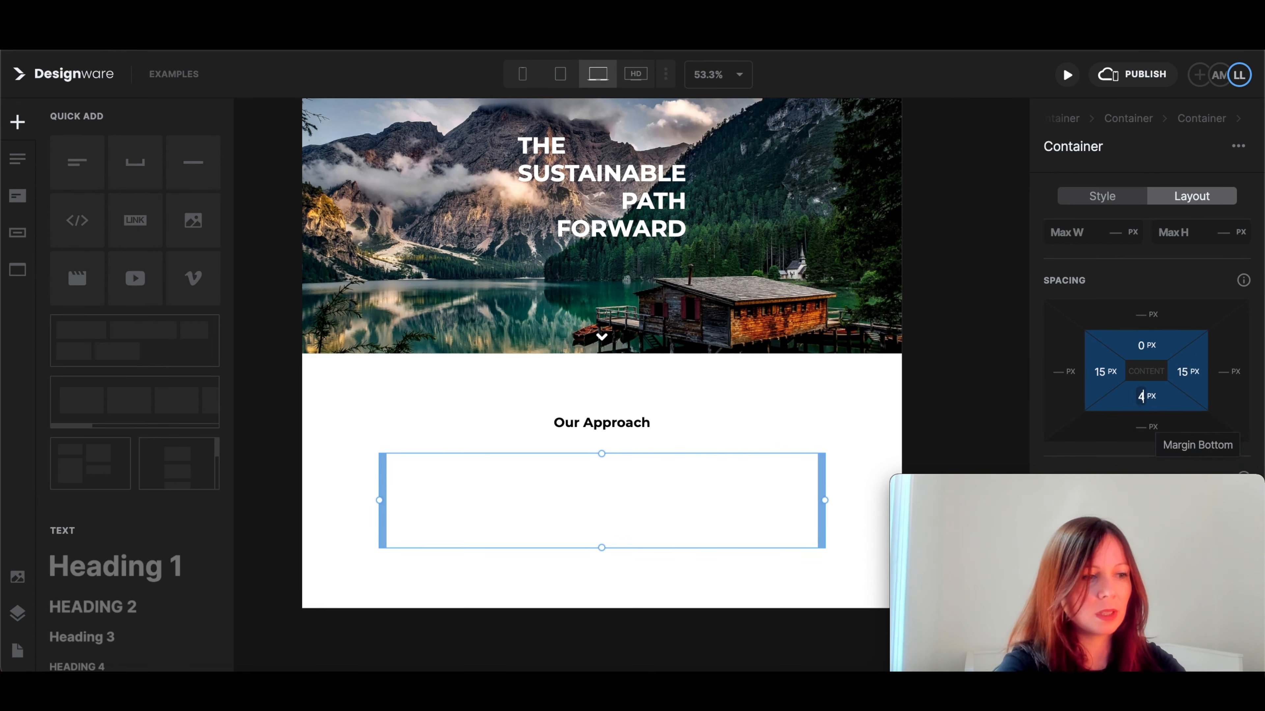
{"action": "key", "text": "Return"}
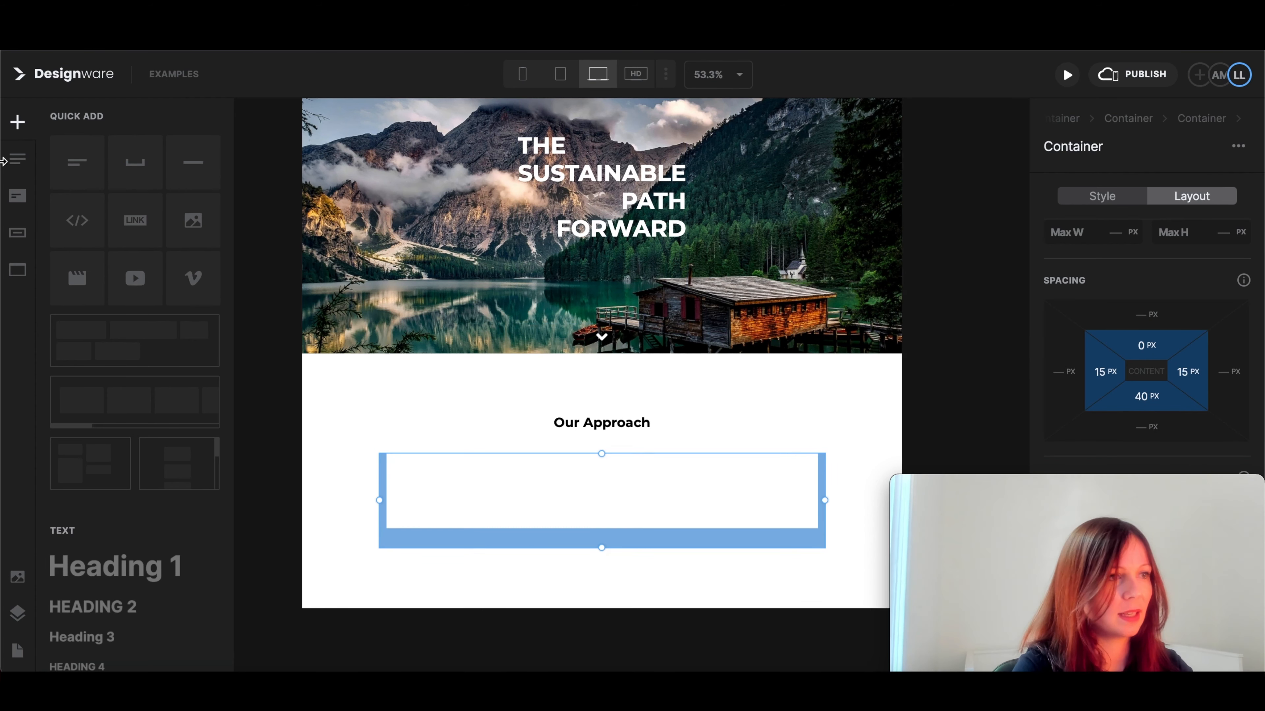
- Add the river landscape image to the card container and place a text block directly beneath it
{"action": "left_click_drag", "start_coordinate": [179, 218], "coordinate": [551, 491]}
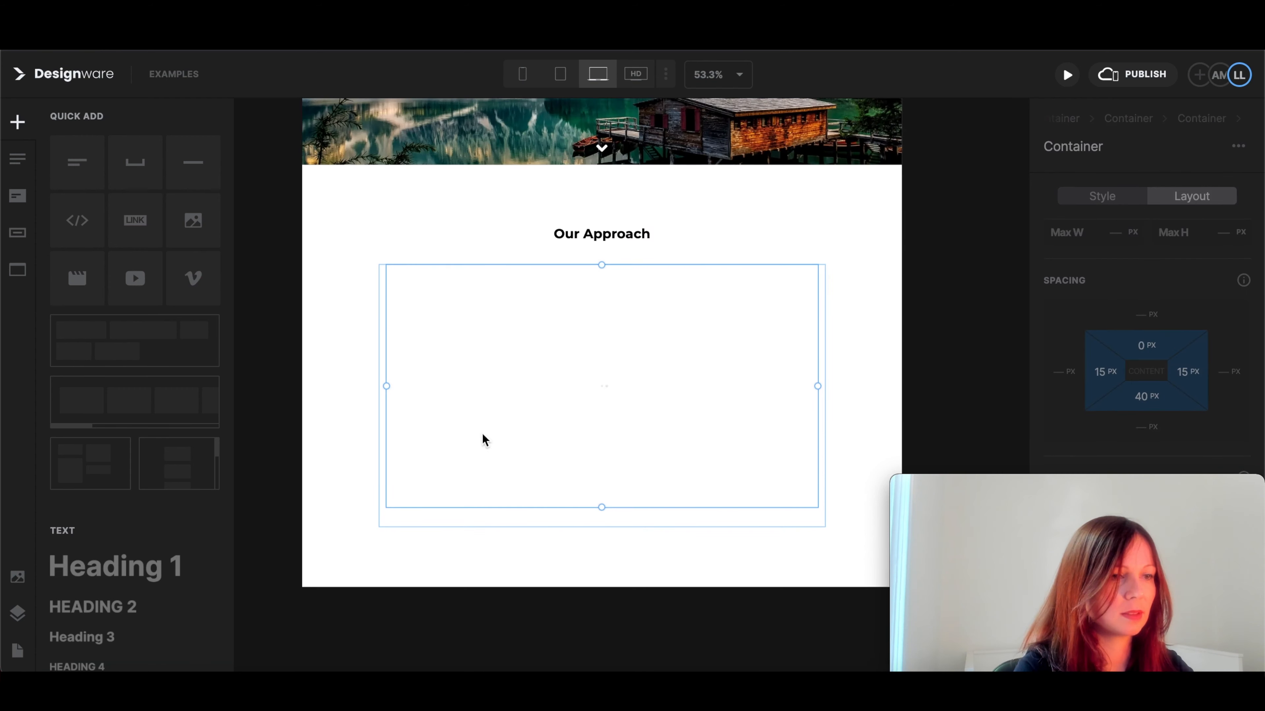
{"action": "left_click_drag", "start_coordinate": [74, 158], "coordinate": [594, 503]}
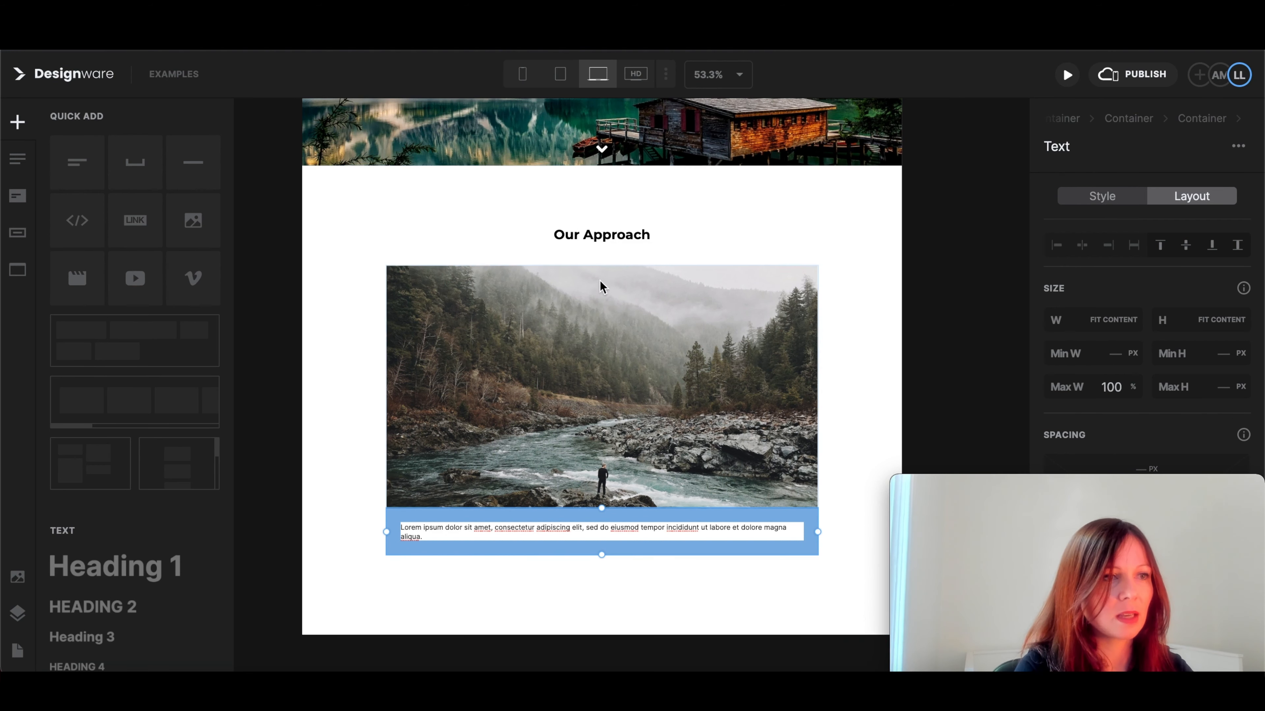
- Select the card container holding the image and text, and narrow it using a percentage width
{"action": "left_click", "coordinate": [770, 341]}
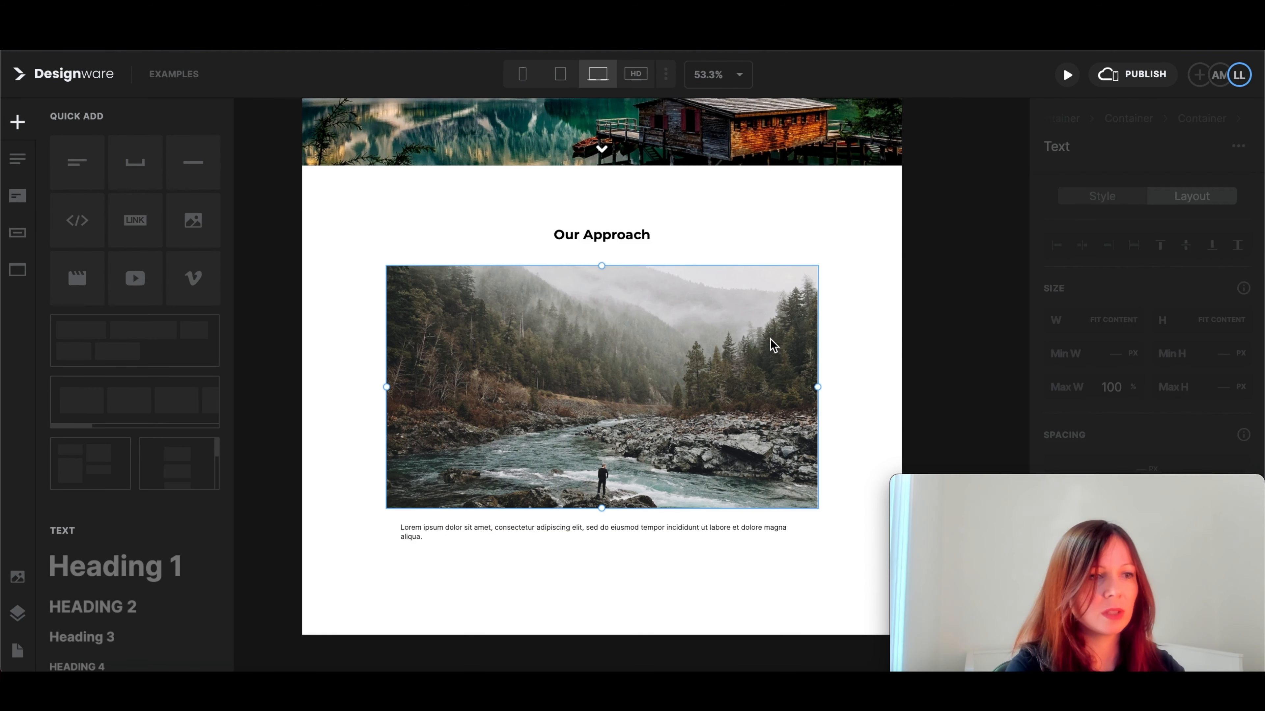
{"action": "left_click", "coordinate": [16, 612]}
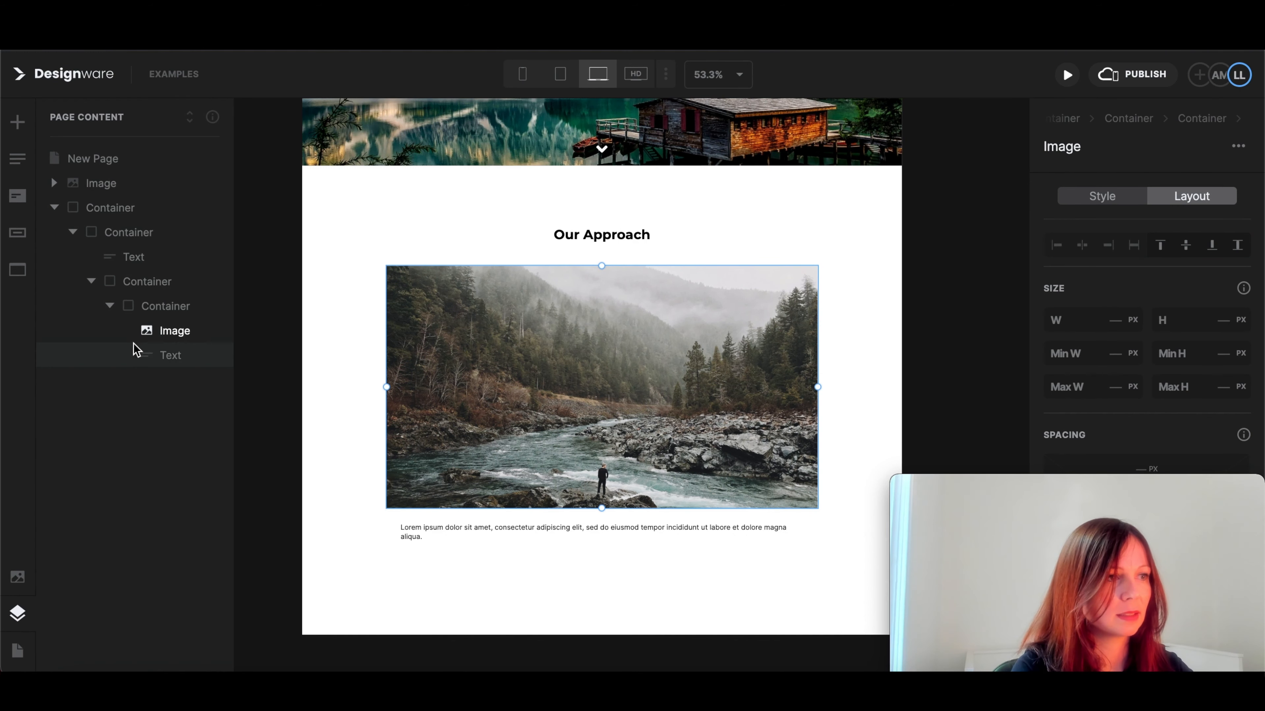
{"action": "left_click", "coordinate": [174, 308]}
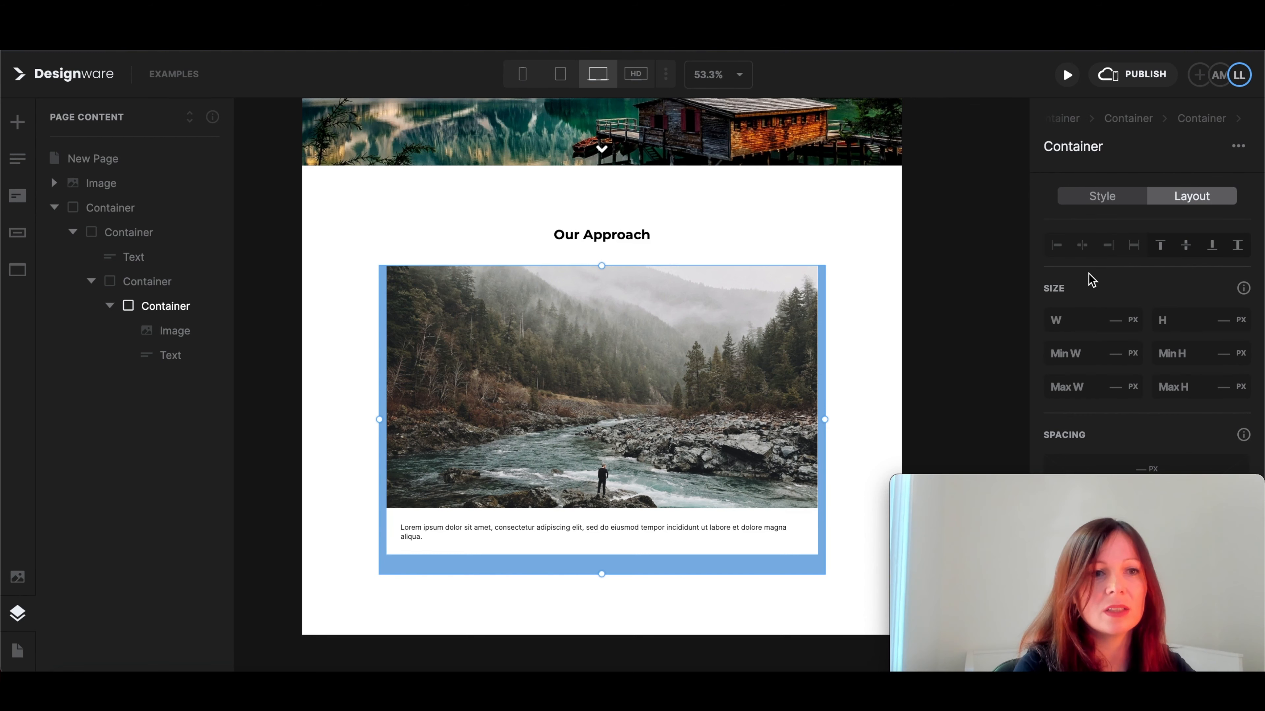
{"action": "left_click", "coordinate": [1135, 322]}
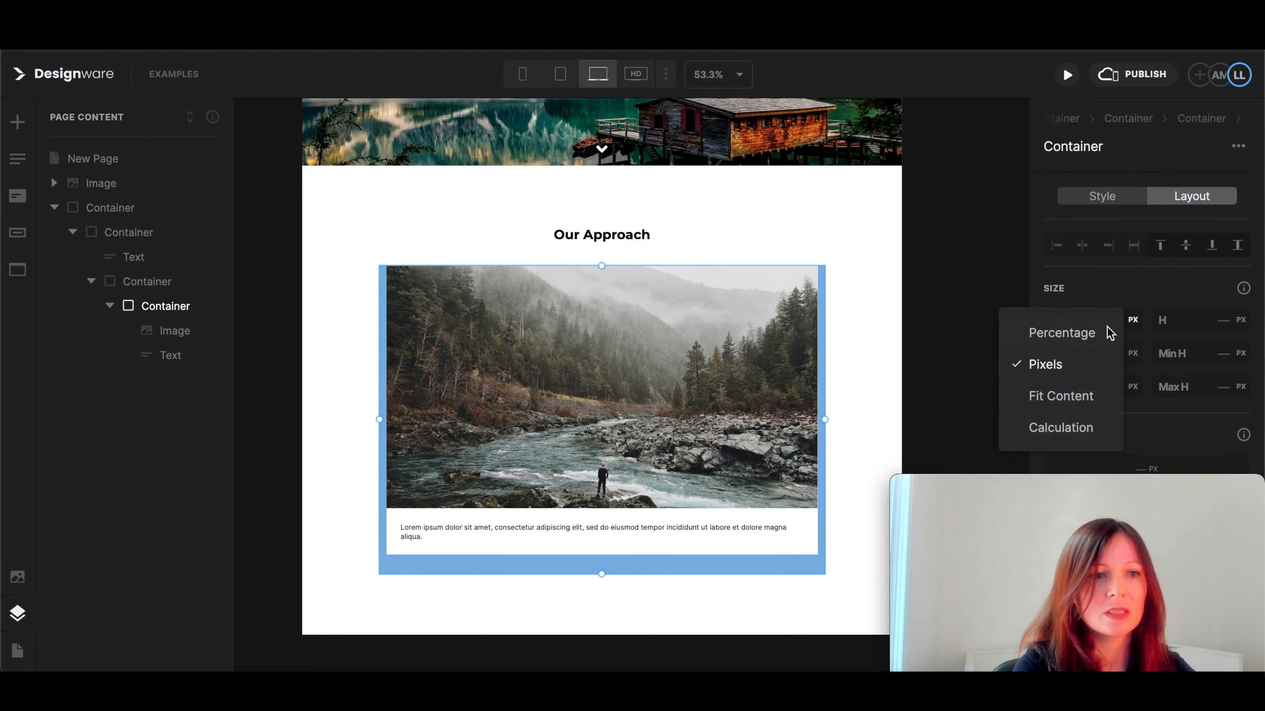
{"action": "left_click", "coordinate": [1085, 337]}
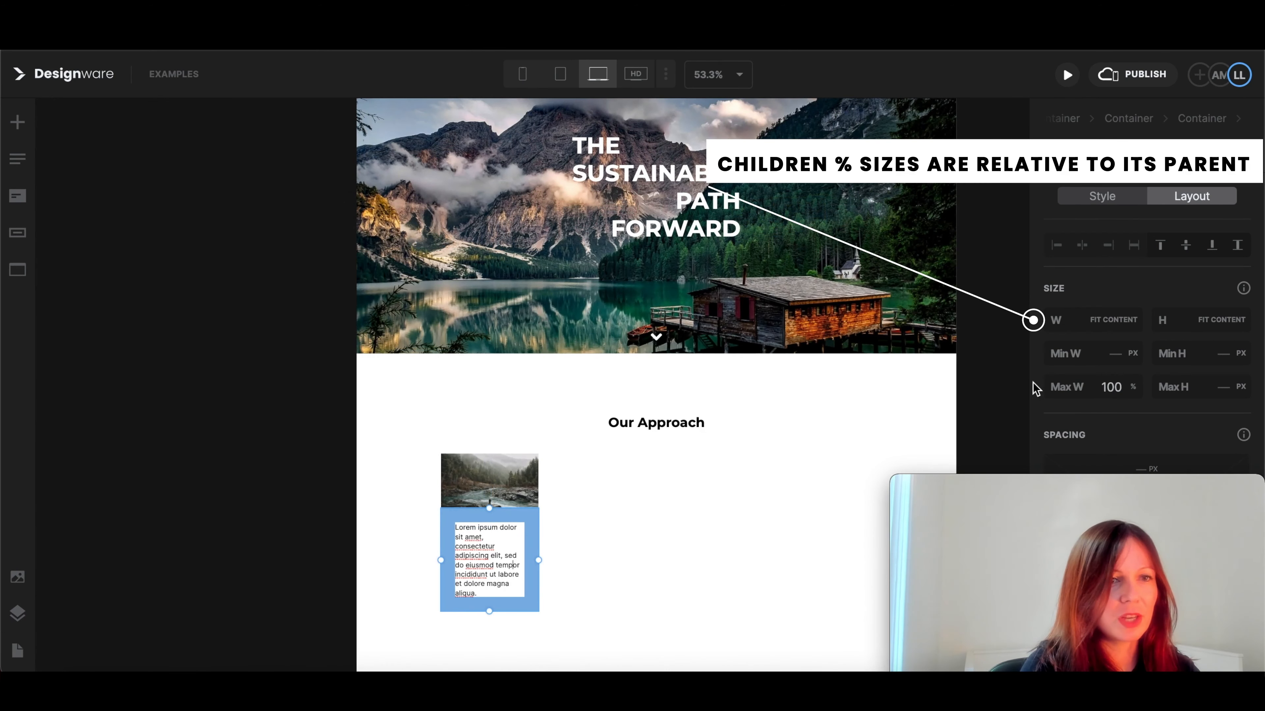
- Reduce the card text's padding and enter "Innovative Materials" above "We're replacing petroleum-based materials with natural alternatives to limit our dependance to fossil energies."
{"action": "scroll", "coordinate": [1108, 393], "scroll_direction": "down", "scroll_amount": 3}
{"action": "left_click_drag", "start_coordinate": [1127, 391], "coordinate": [1116, 398]}
{"action": "triple_click", "coordinate": [478, 543]}
{"action": "type", "text": "Innovative Materials We're replacing petroleum-based materials with natural alternatives to limit our dependance to fossil energies."}
- Style the card's title line "Innovative Materials" as bold 16 px Montserrat
{"action": "left_click_drag", "start_coordinate": [527, 525], "coordinate": [450, 523]}
{"action": "left_click", "coordinate": [1092, 196]}
{"action": "left_click", "coordinate": [1145, 309]}
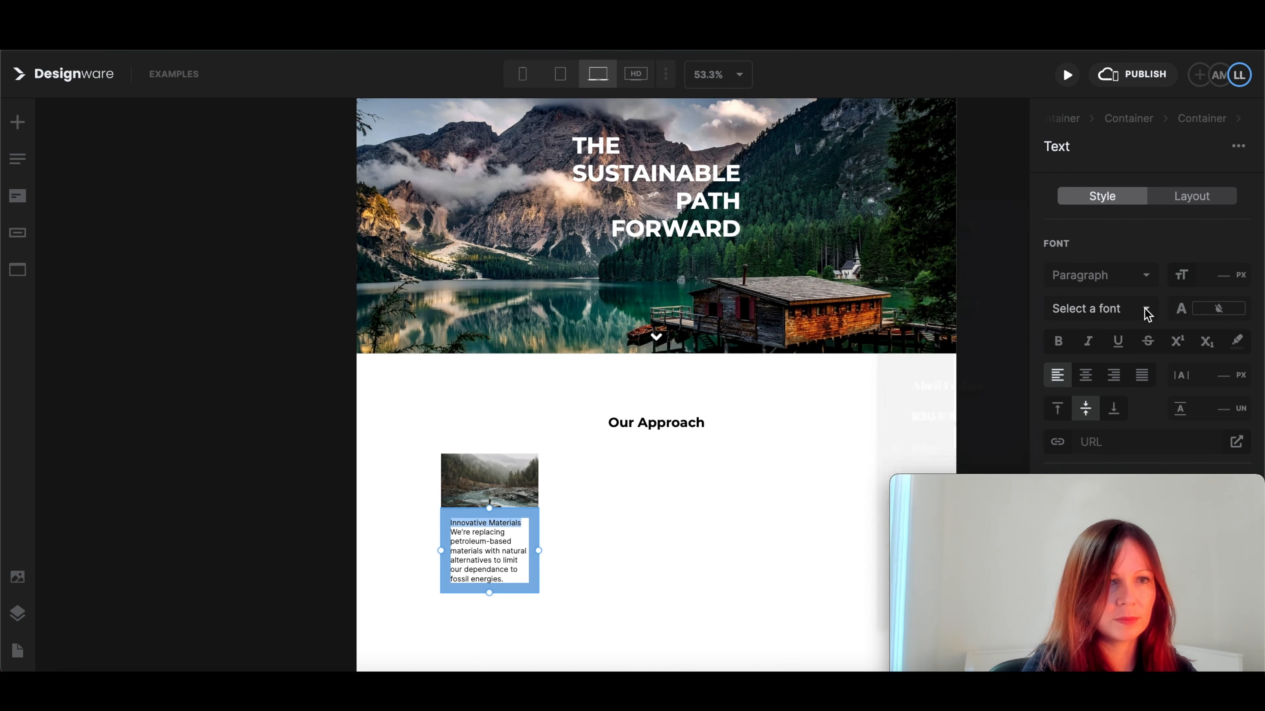
{"action": "mouse_move", "coordinate": [892, 299]}
{"action": "left_click", "coordinate": [764, 543]}
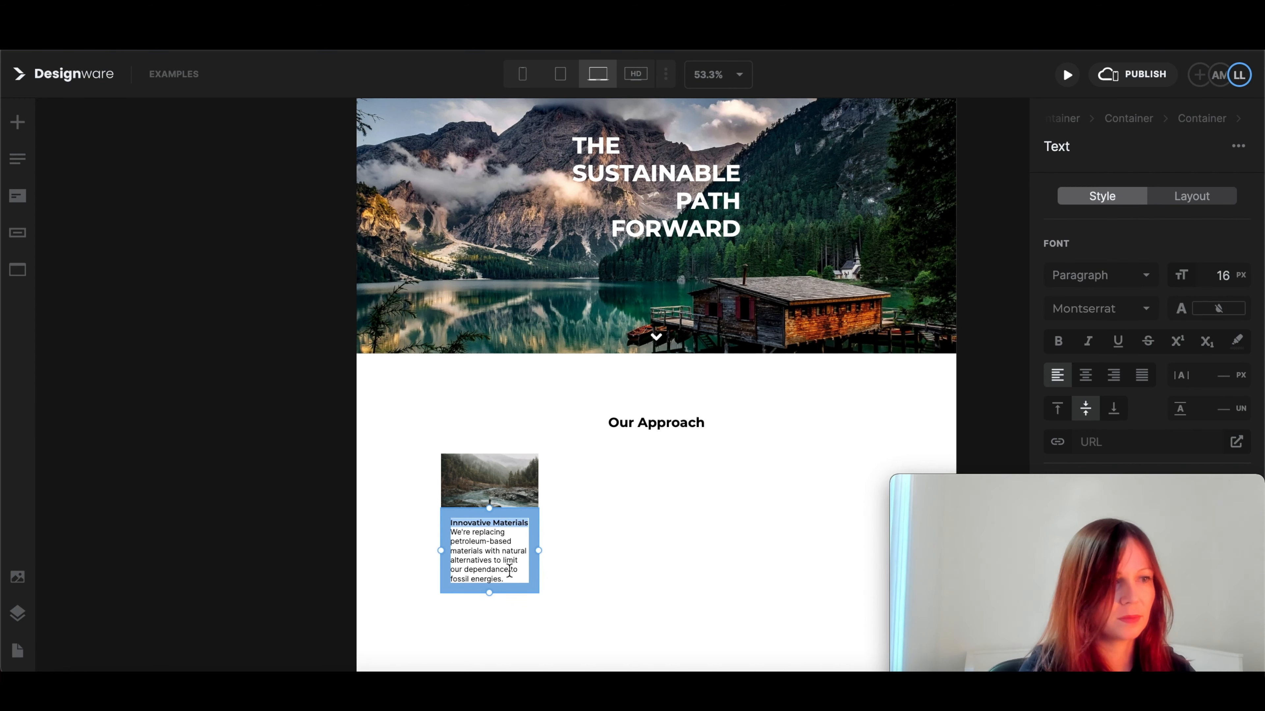
- Restyle the card's description paragraph below the title with an adjusted font size and a different font
{"action": "left_click_drag", "start_coordinate": [507, 577], "coordinate": [450, 532]}
{"action": "left_click_drag", "start_coordinate": [1229, 275], "coordinate": [1223, 276]}
{"action": "left_click", "coordinate": [1103, 309]}
{"action": "left_click", "coordinate": [924, 307]}
- Duplicate the whole Innovative Materials card container twice to make a row of three cards
{"action": "left_click", "coordinate": [529, 474]}
{"action": "key", "text": "Escape"}
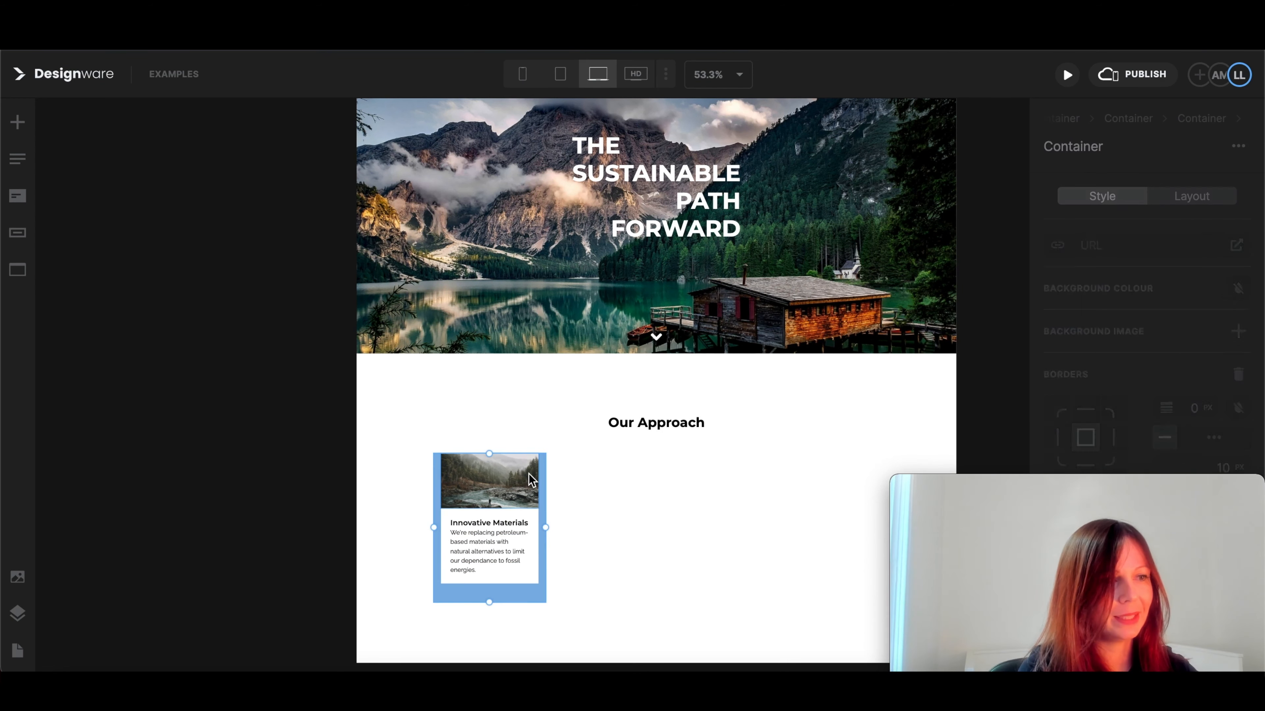
{"action": "left_click", "coordinate": [17, 613]}
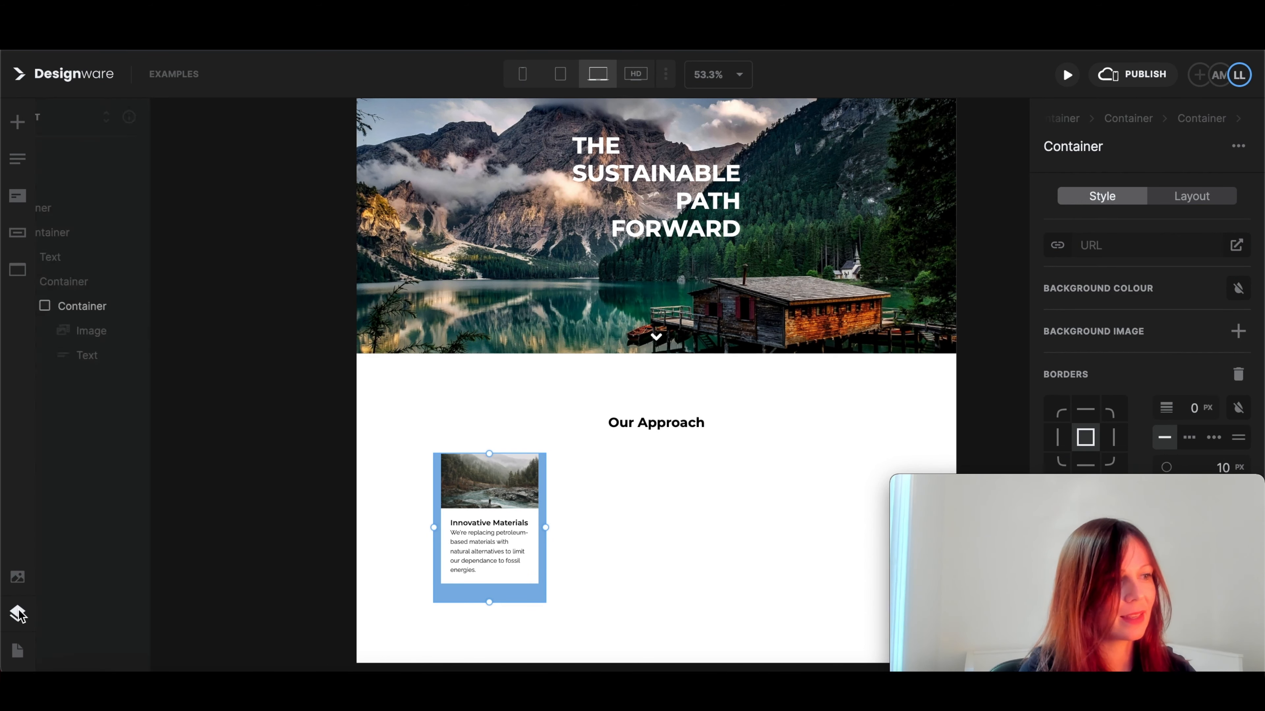
{"action": "left_click", "coordinate": [217, 306]}
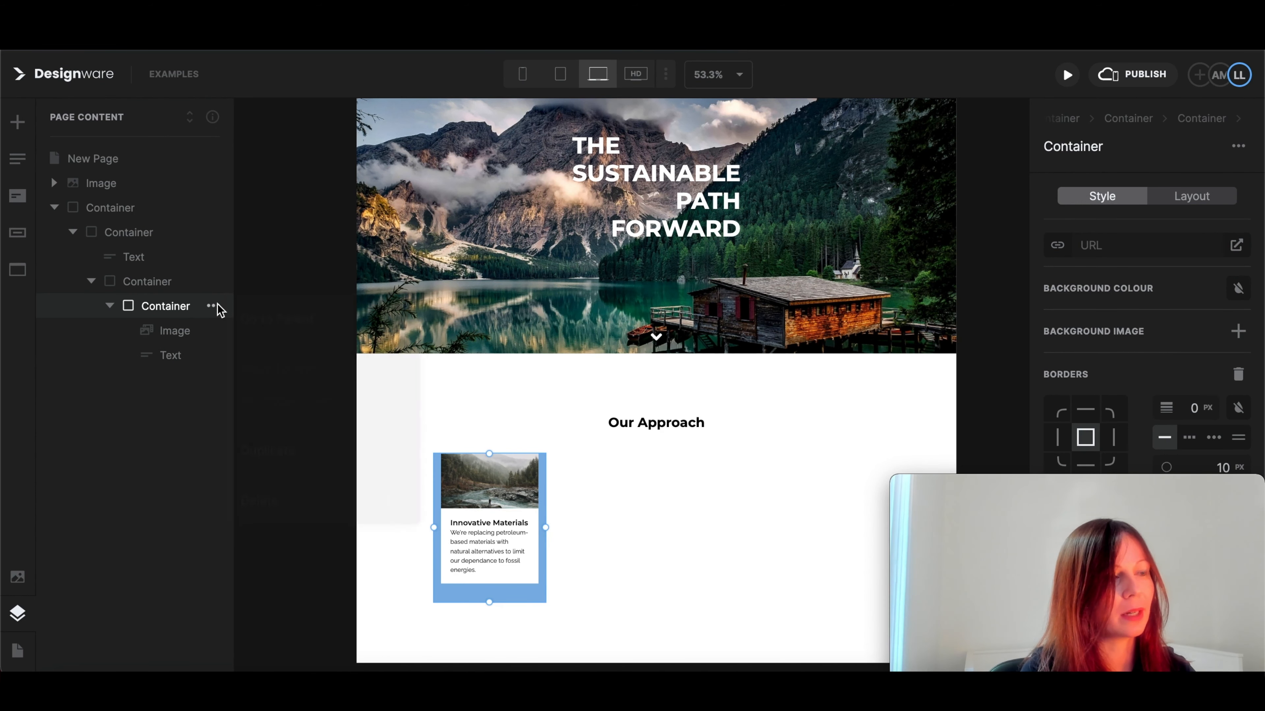
{"action": "left_click", "coordinate": [269, 449]}
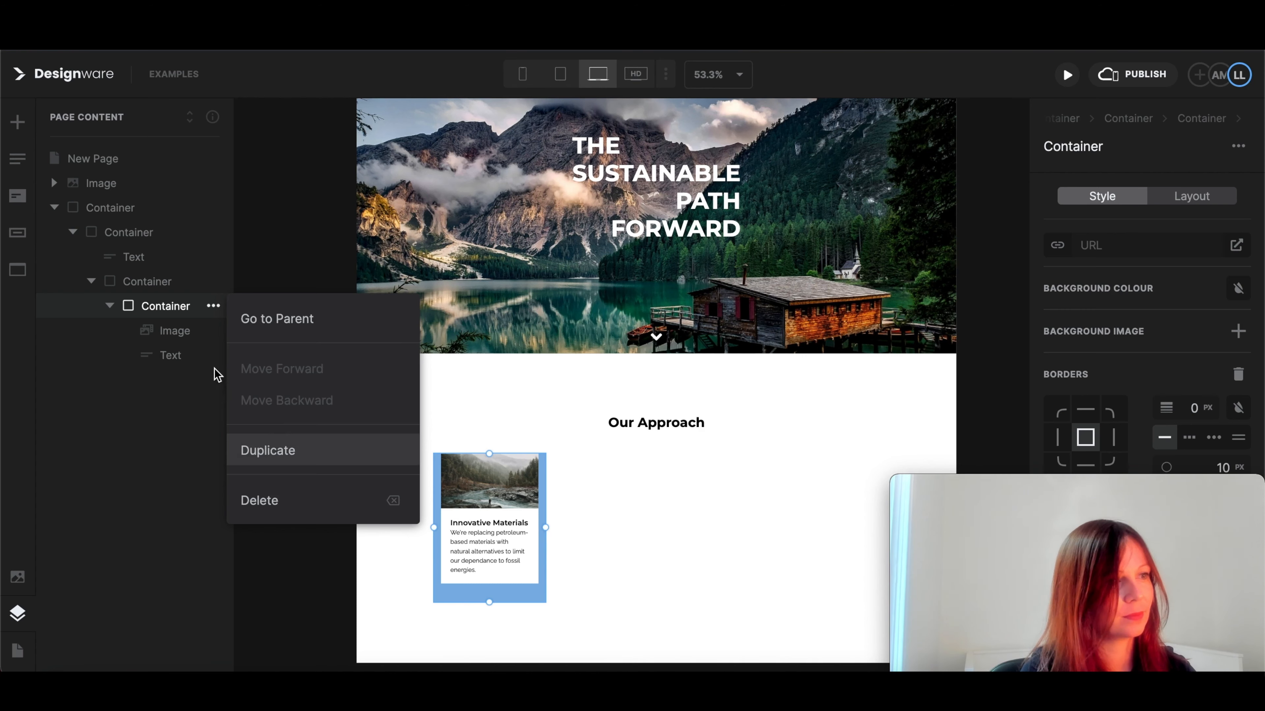
{"action": "left_click", "coordinate": [214, 381]}
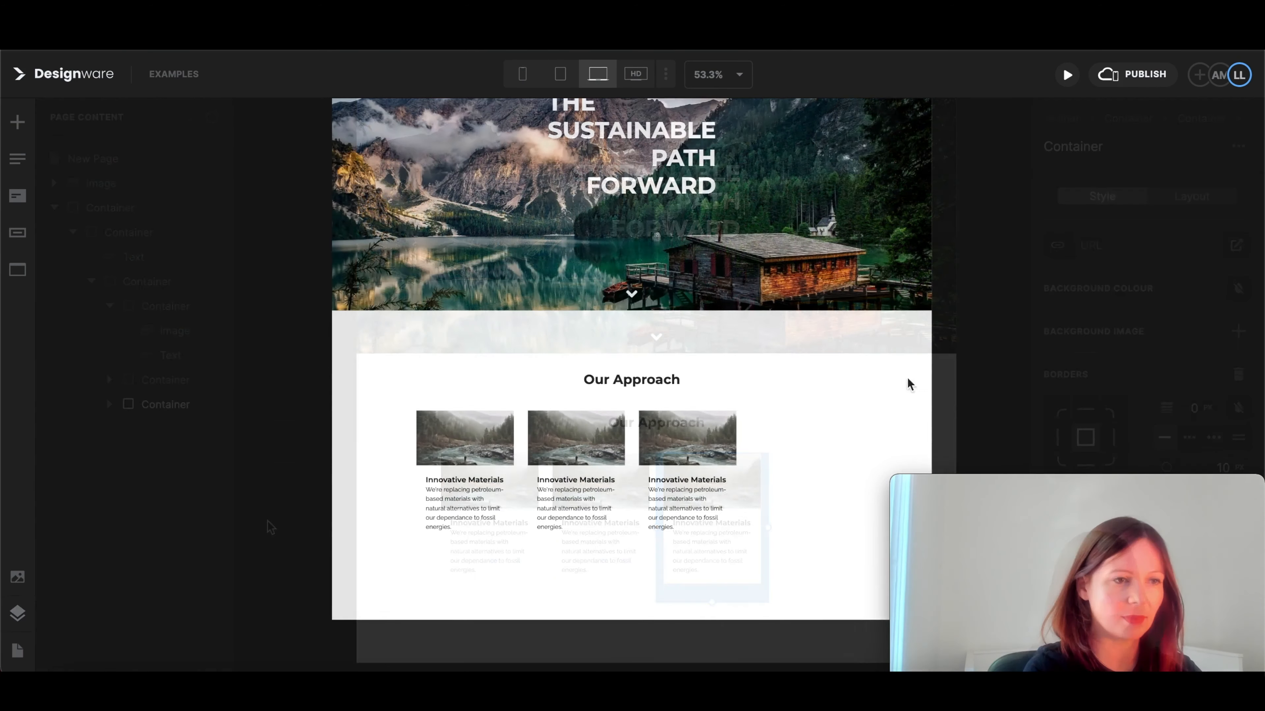
- Distribute the three cards across their parent row container with equal space between them
{"action": "left_click", "coordinate": [785, 425]}
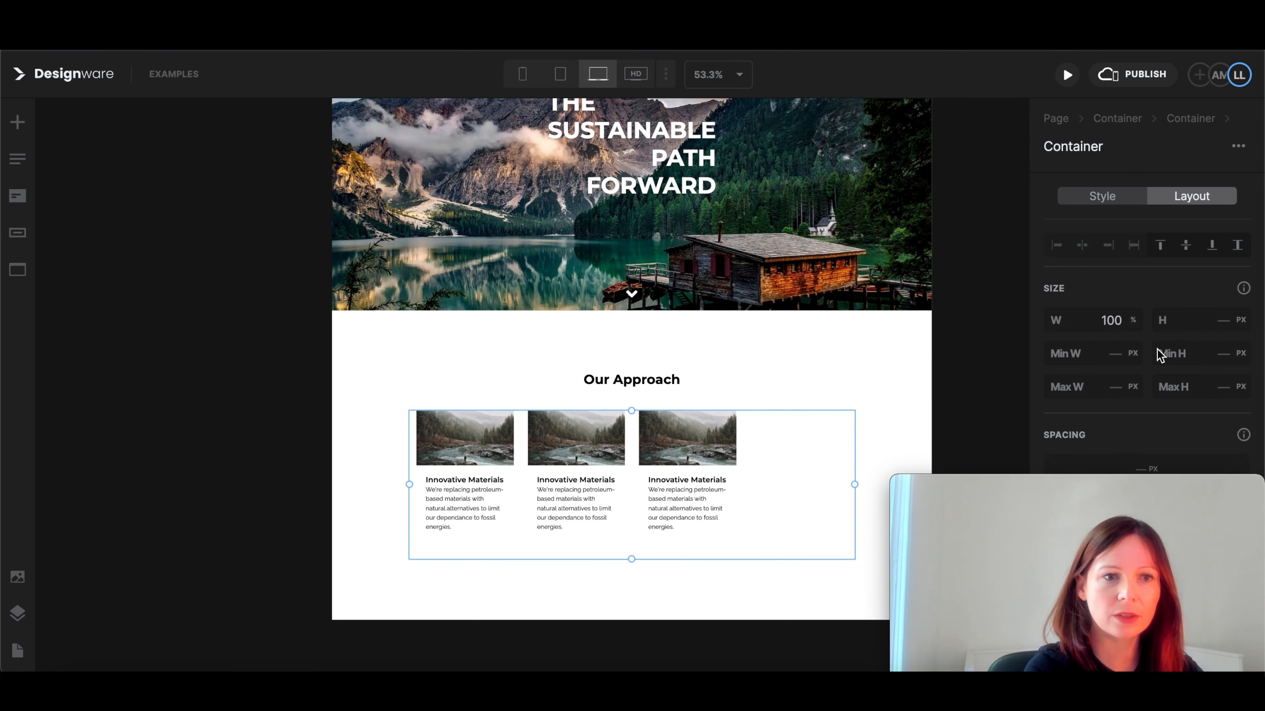
{"action": "scroll", "coordinate": [1156, 355], "scroll_direction": "down", "scroll_amount": 6}
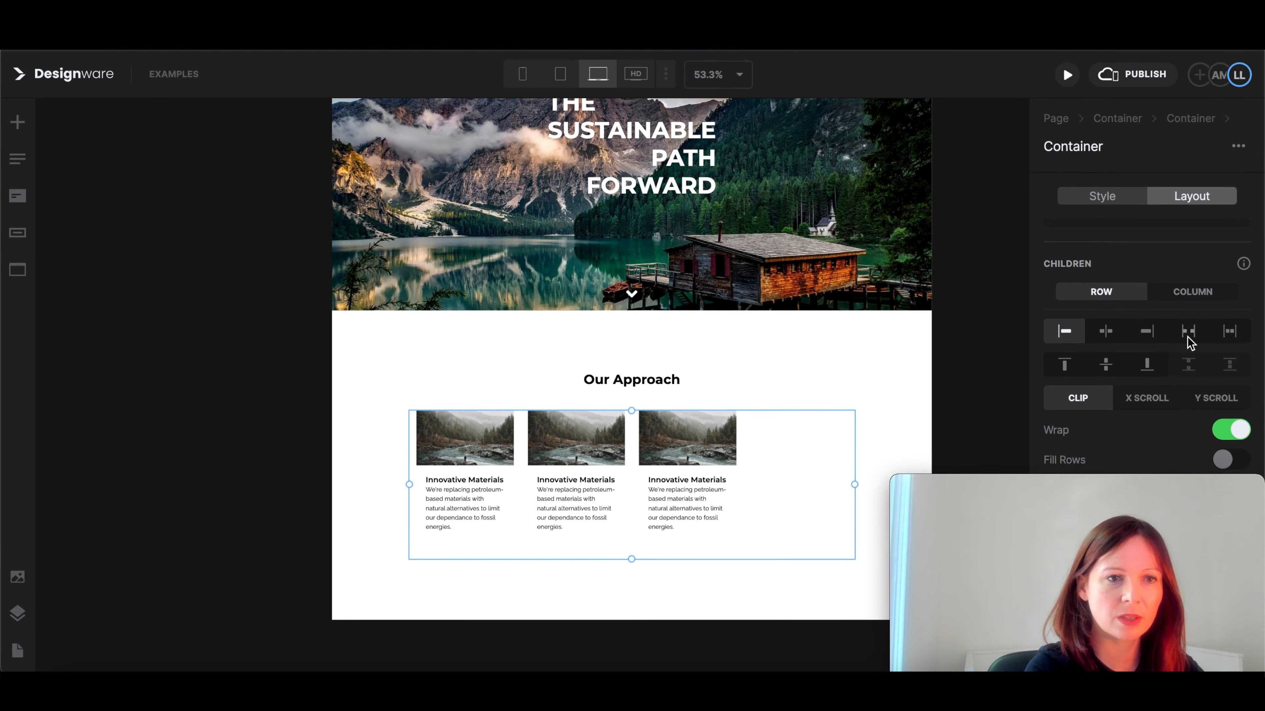
{"action": "left_click", "coordinate": [1188, 332]}
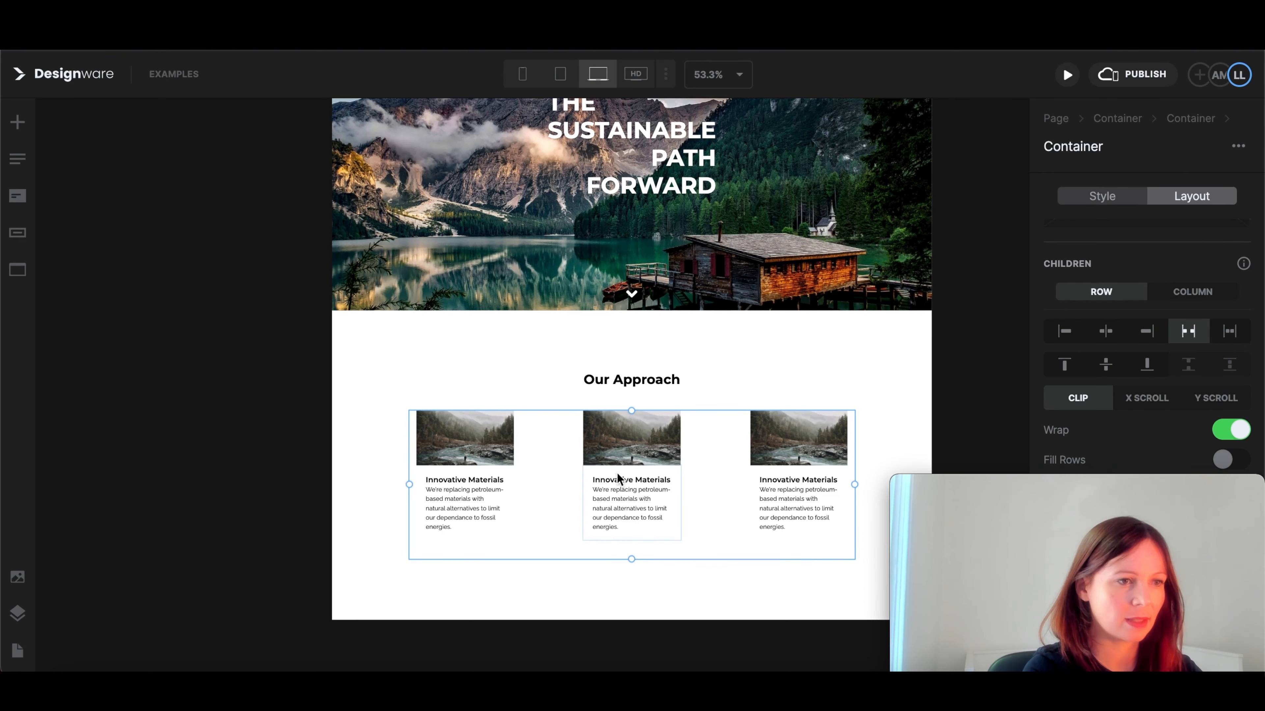
- In the mobile view, set the maximum width of the container around the Our Approach content to 100%
{"action": "left_click", "coordinate": [520, 75]}
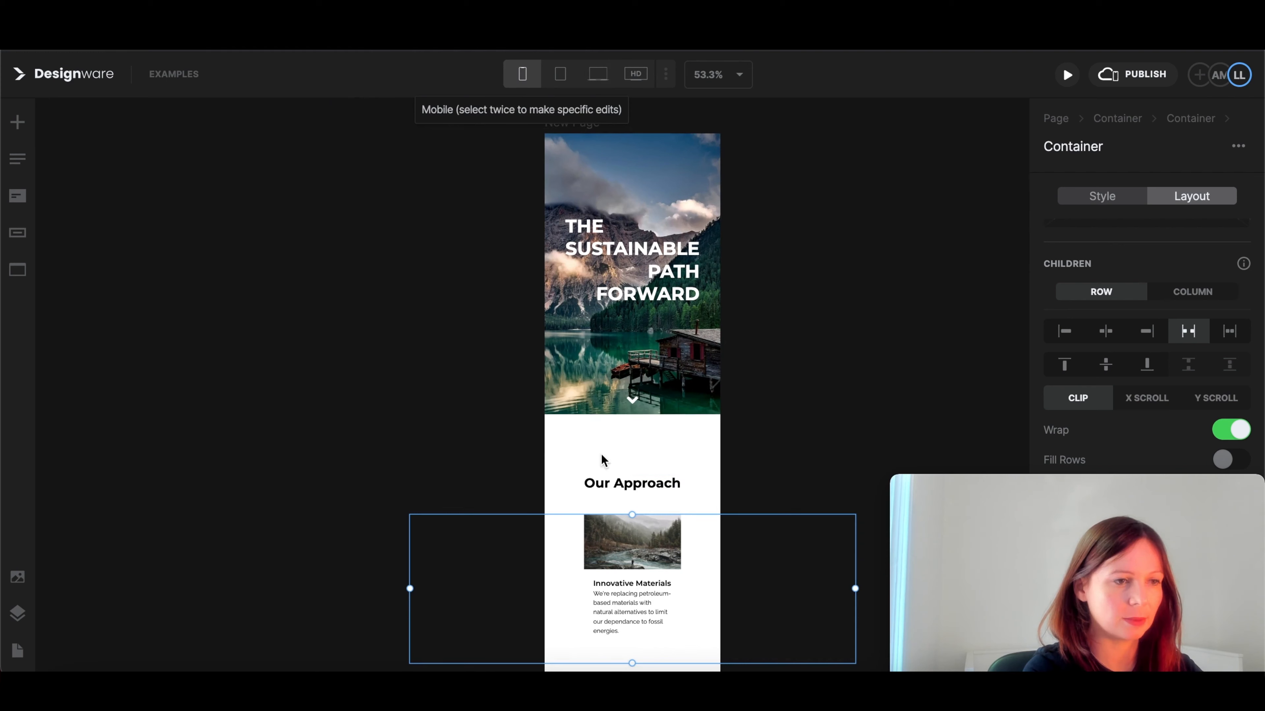
{"action": "scroll", "coordinate": [601, 457], "scroll_direction": "down", "scroll_amount": 1}
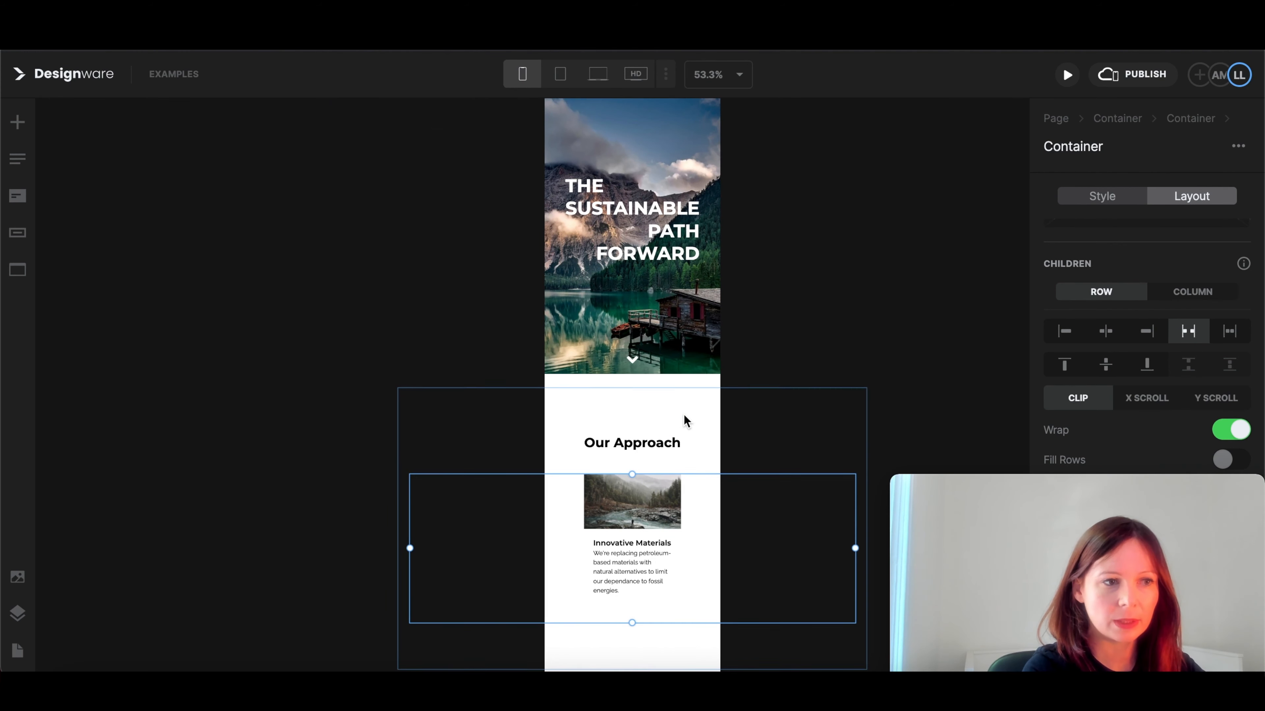
{"action": "scroll", "coordinate": [686, 421], "scroll_direction": "down", "scroll_amount": 1}
{"action": "left_click", "coordinate": [579, 353]}
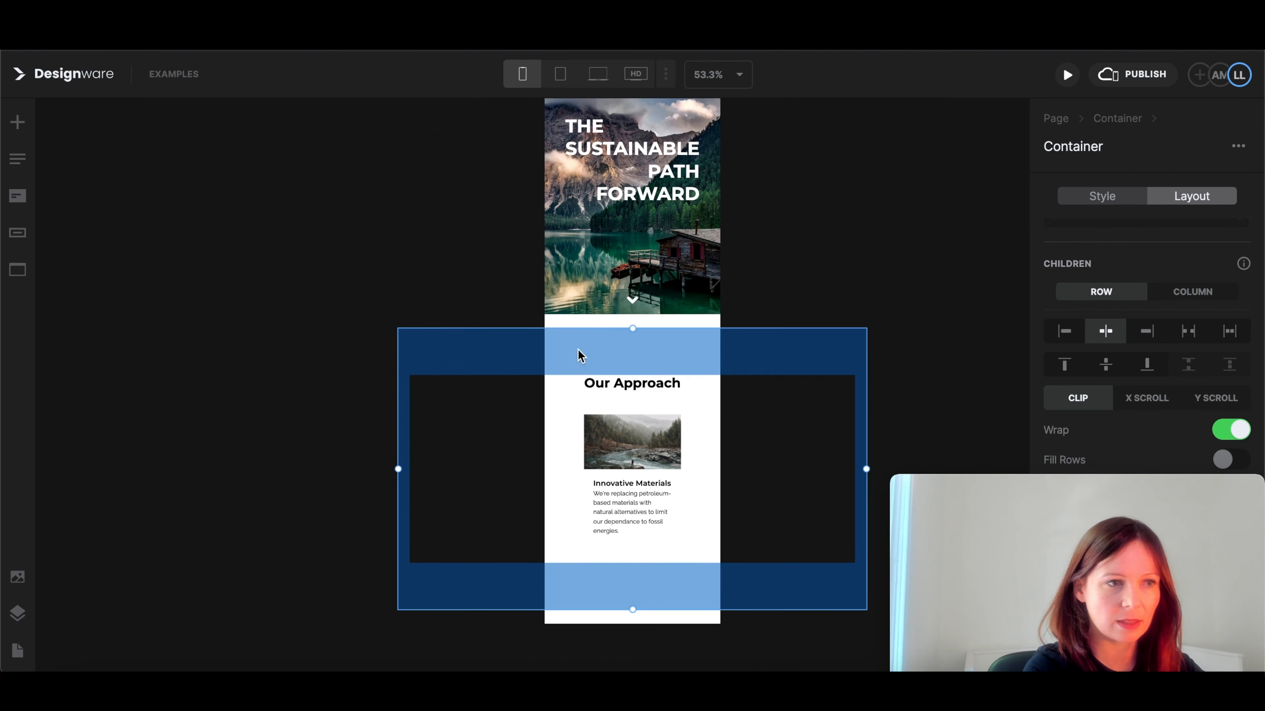
{"action": "scroll", "coordinate": [1130, 362], "scroll_direction": "up", "scroll_amount": 5}
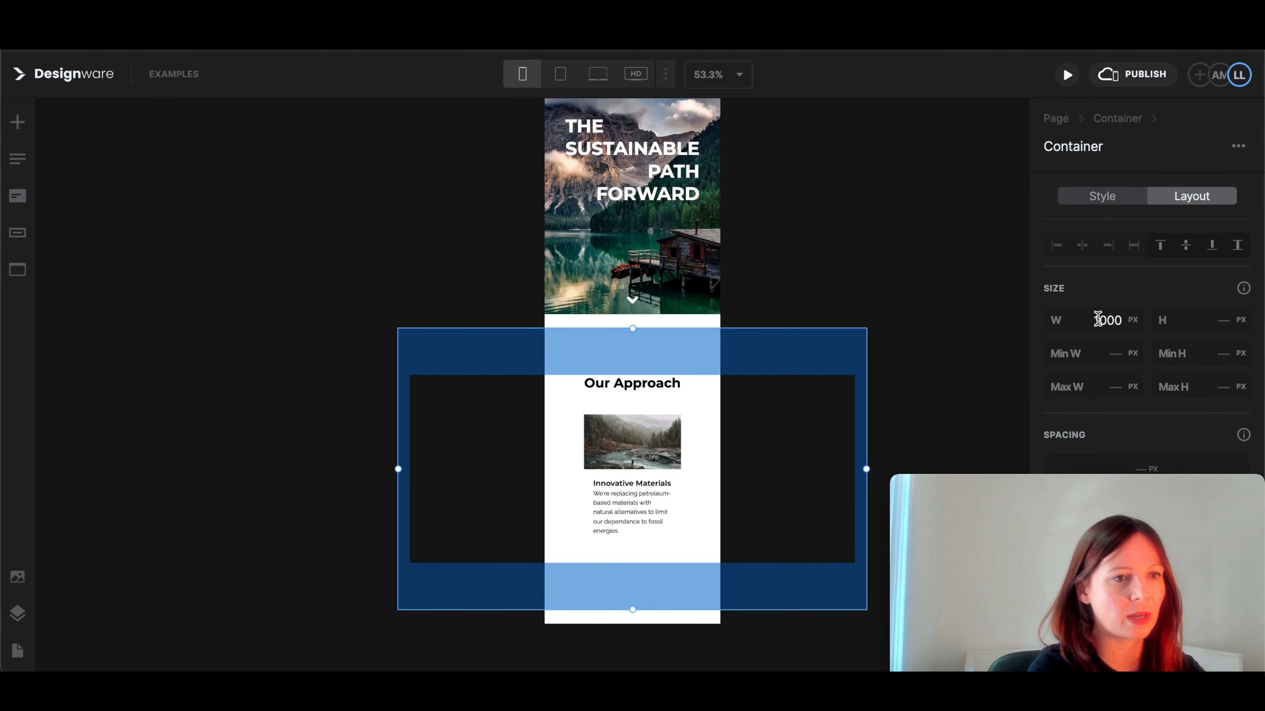
{"action": "left_click", "coordinate": [1121, 387]}
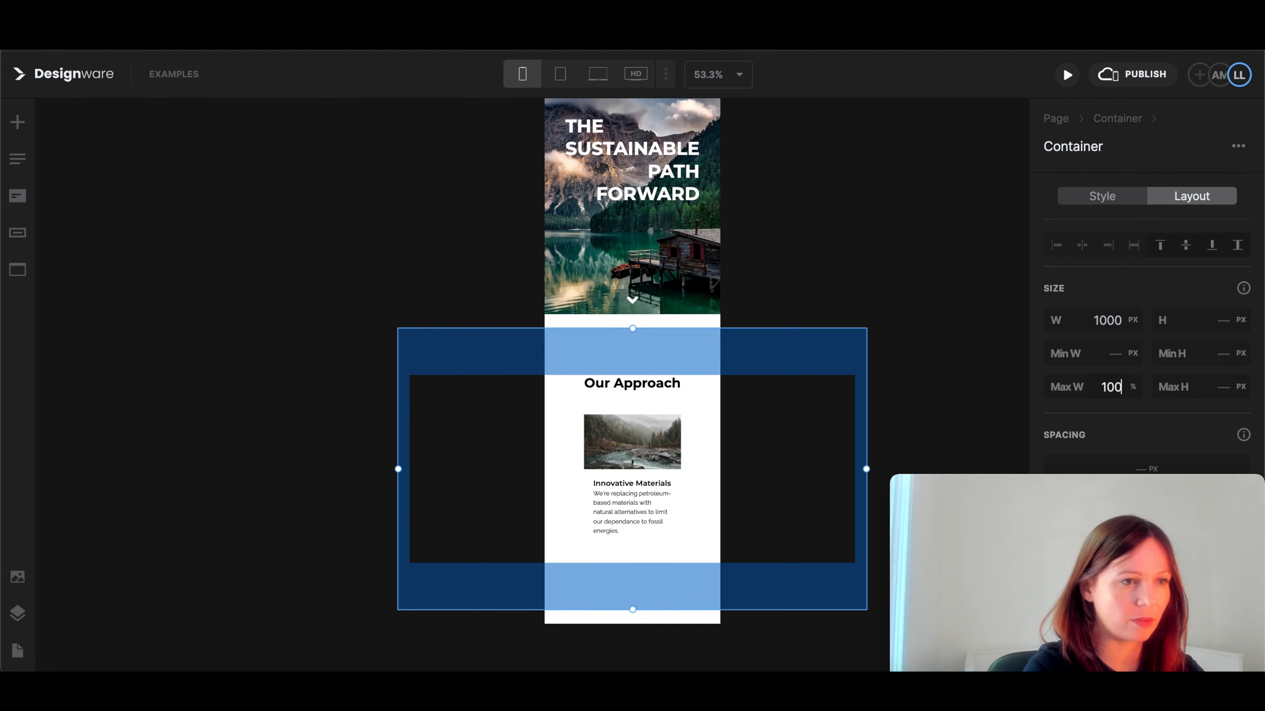
{"action": "key", "text": "Return"}
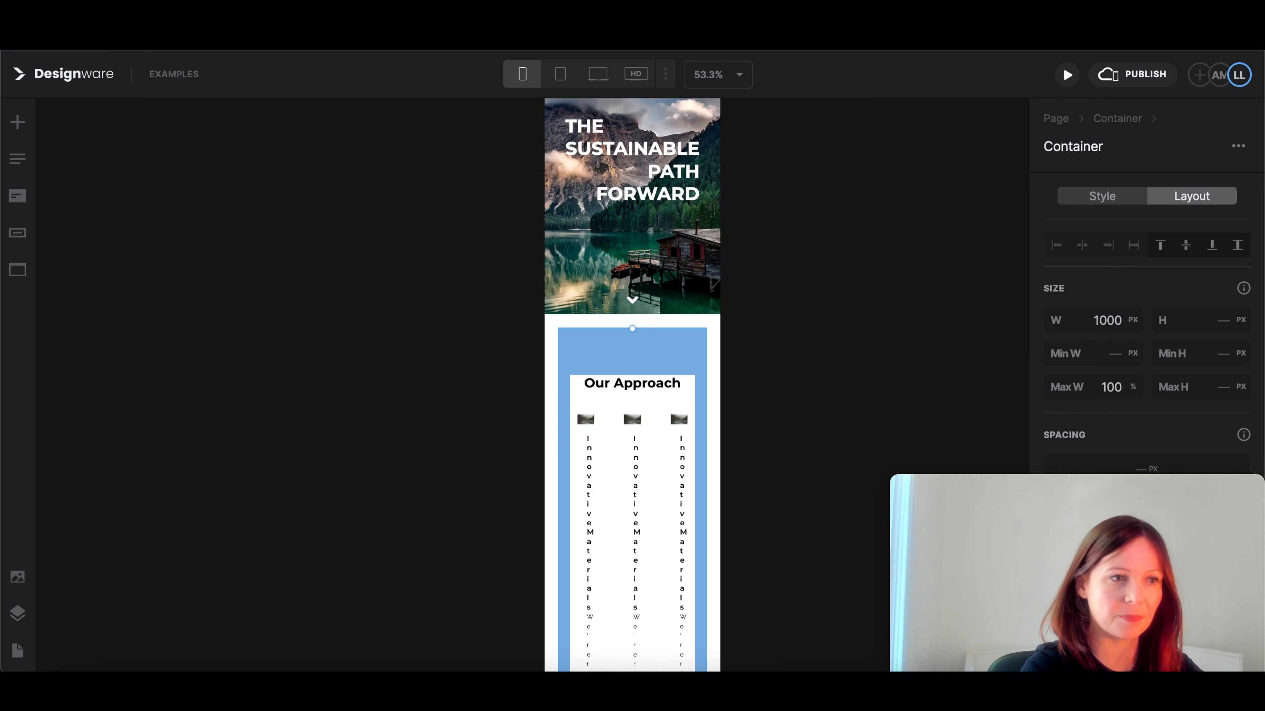
- Give the first Innovative Materials card container a minimum width of 250 px and a maximum width of 100%
{"action": "scroll", "coordinate": [643, 493], "scroll_direction": "down", "scroll_amount": 3}
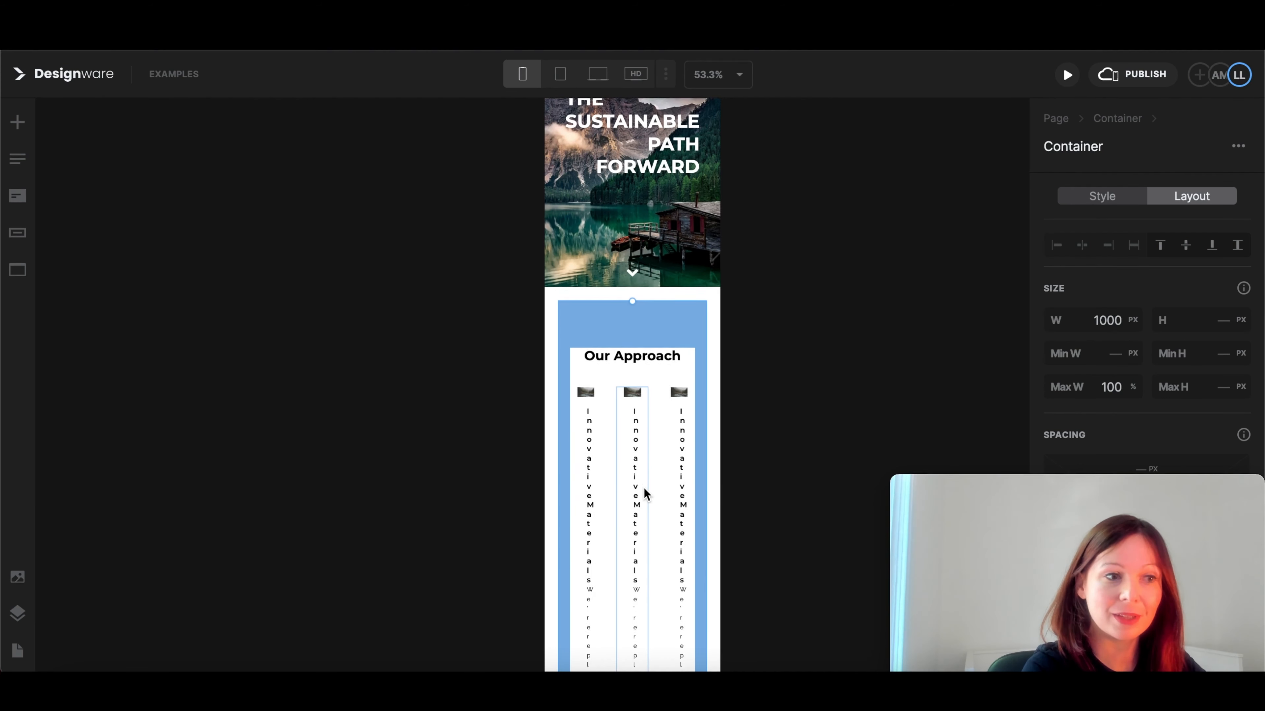
{"action": "left_click", "coordinate": [643, 493]}
{"action": "scroll", "coordinate": [643, 493], "scroll_direction": "down", "scroll_amount": 4}
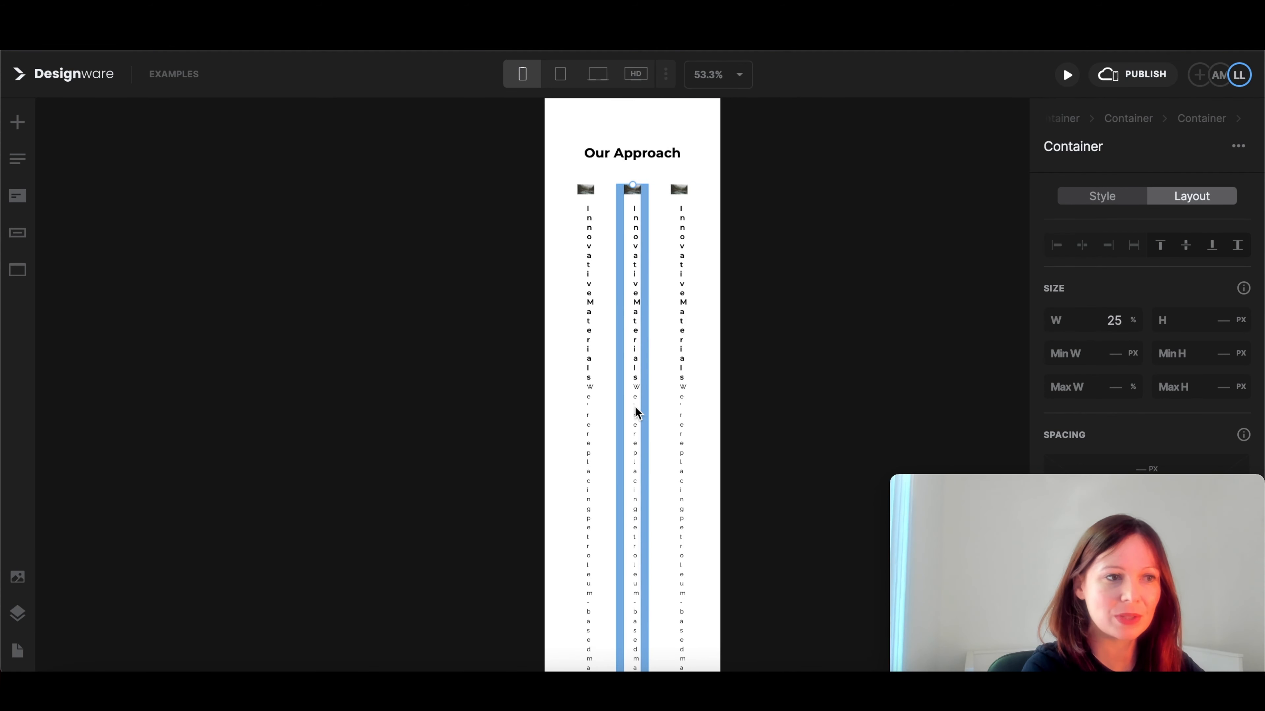
{"action": "scroll", "coordinate": [637, 412], "scroll_direction": "up", "scroll_amount": 4}
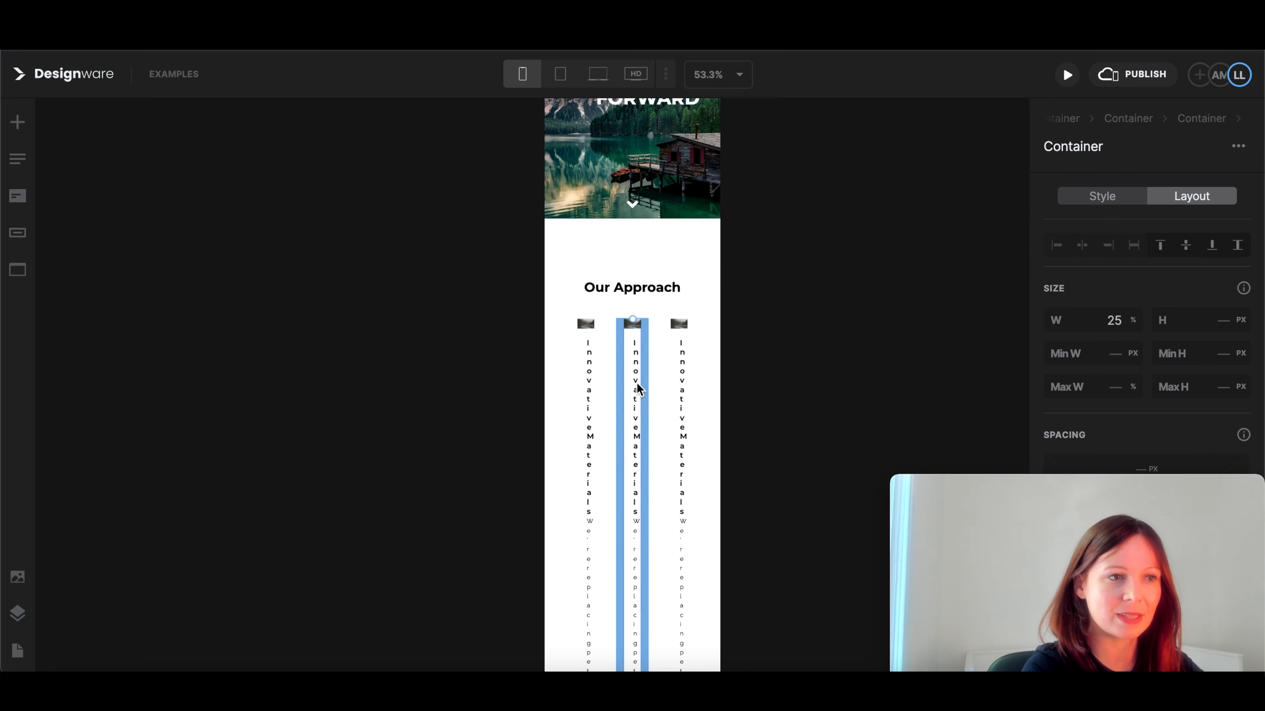
{"action": "scroll", "coordinate": [637, 394], "scroll_direction": "up", "scroll_amount": 2}
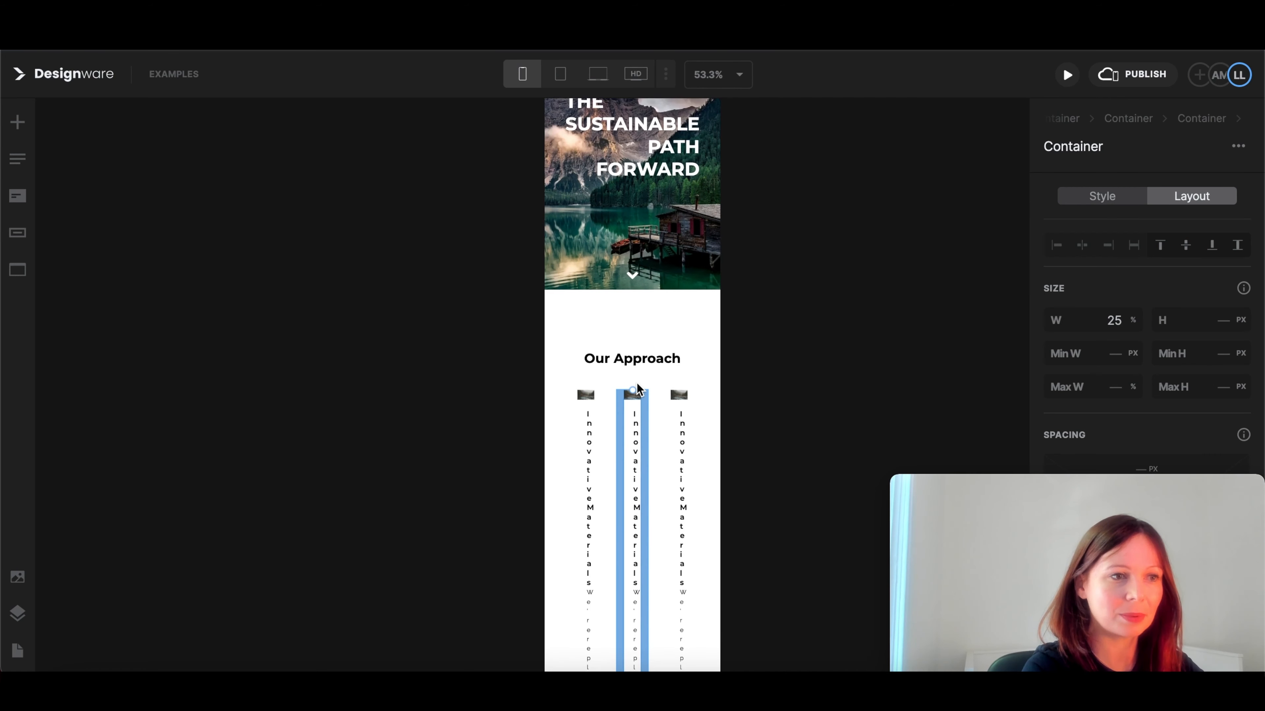
{"action": "left_click", "coordinate": [585, 437]}
{"action": "scroll", "coordinate": [720, 438], "scroll_direction": "down", "scroll_amount": 6}
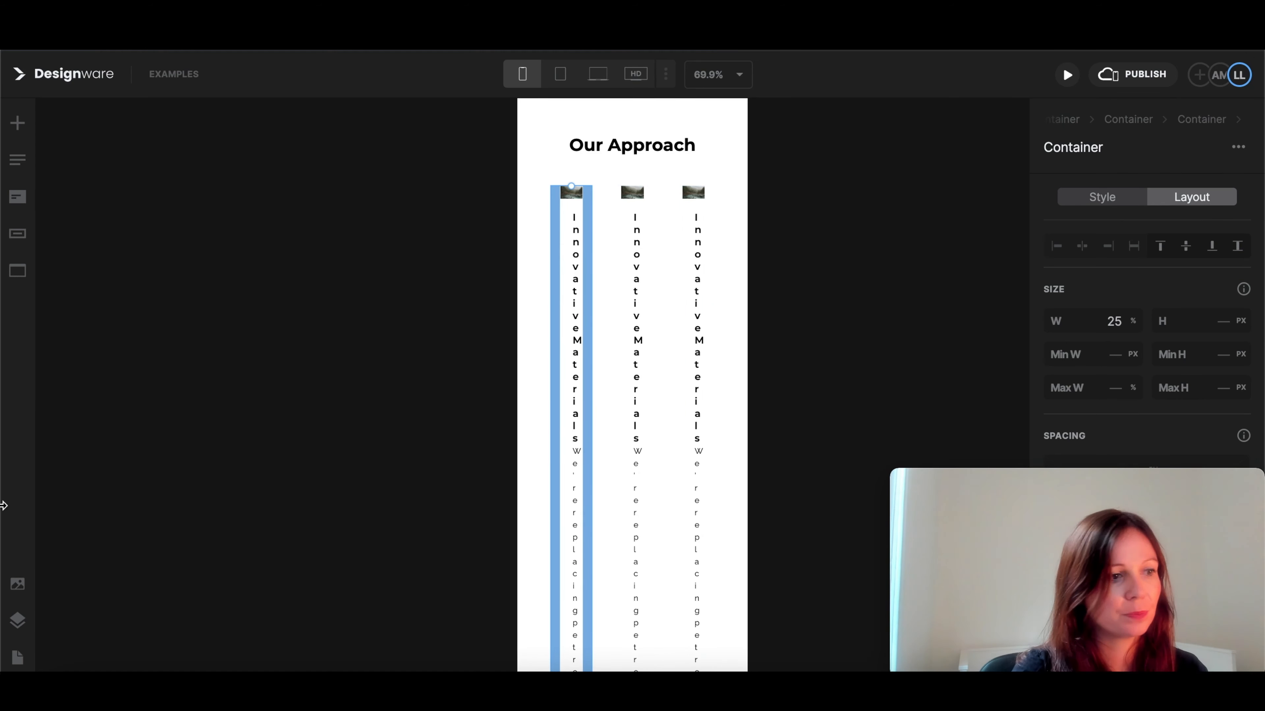
{"action": "left_click", "coordinate": [20, 620]}
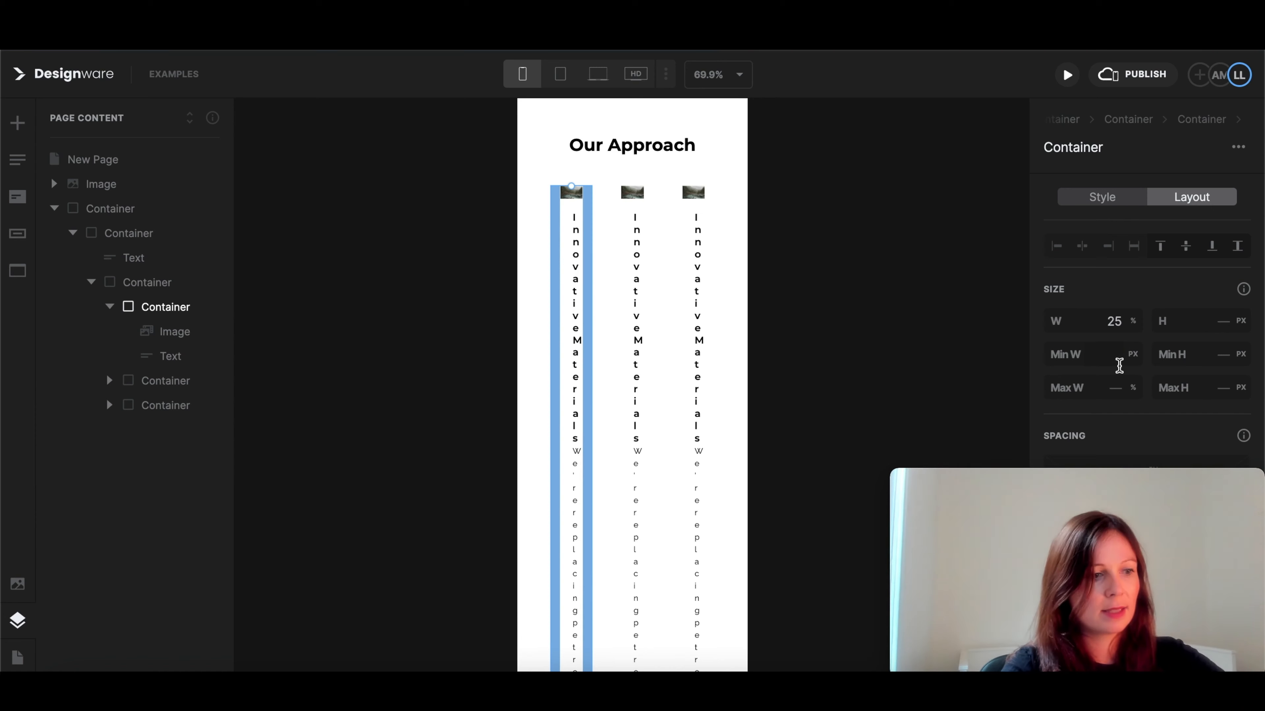
{"action": "key", "text": "Return"}
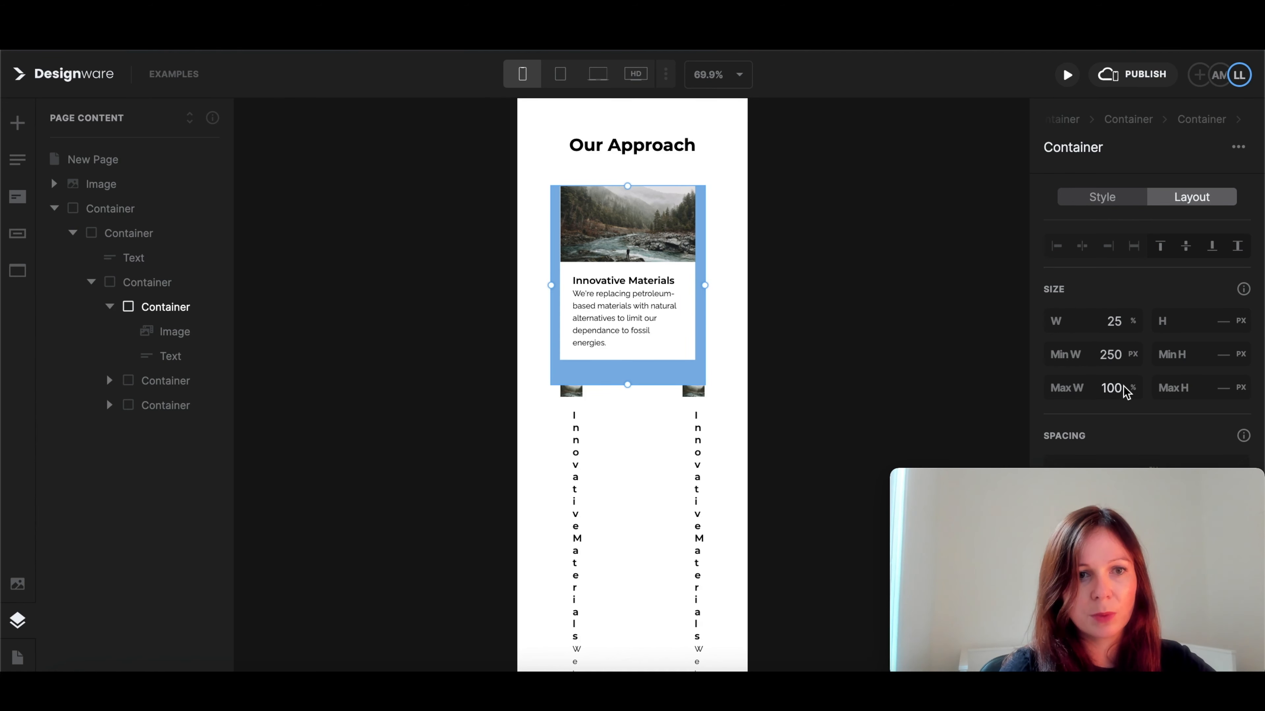
- Set the second card container's minimum width to 250 px and give it the same maximum width as the first card
{"action": "left_click", "coordinate": [571, 393]}
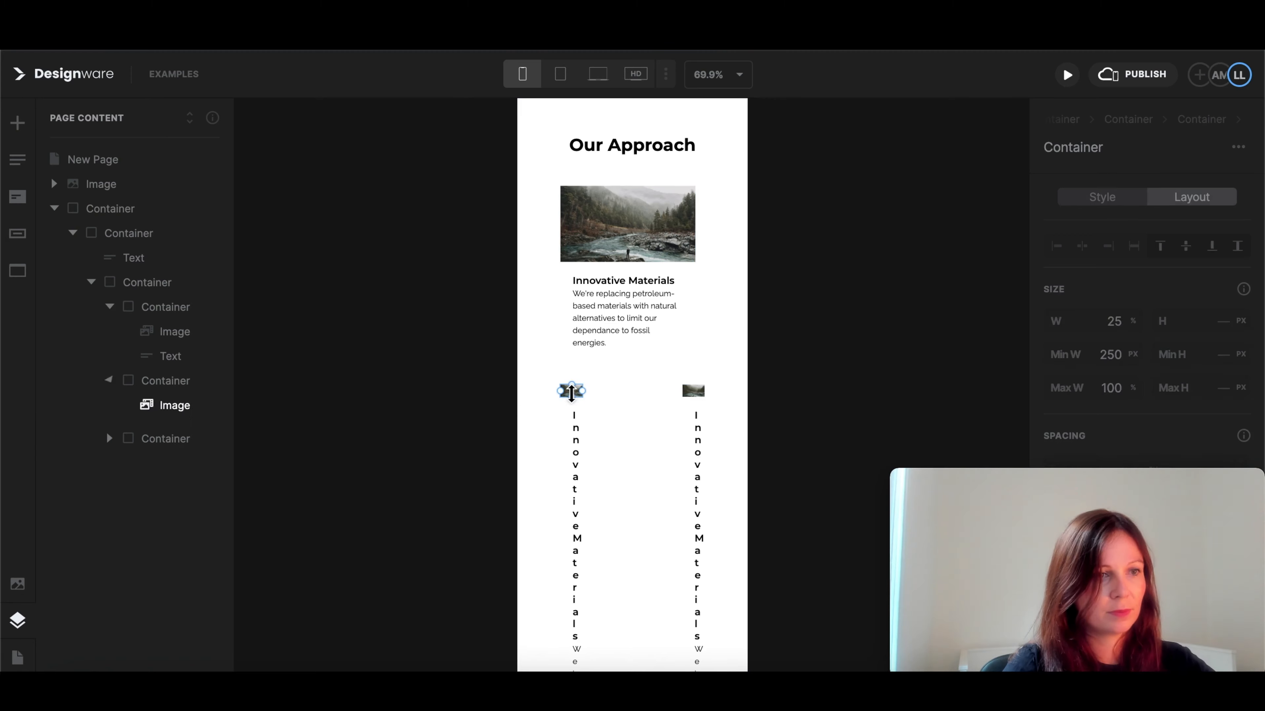
{"action": "left_click", "coordinate": [1095, 353]}
{"action": "type", "text": "250"}
{"action": "left_click", "coordinate": [1132, 388]}
{"action": "left_click", "coordinate": [1113, 400]}
- Set the third card container's minimum width to 250 px, with the same maximum width as the other cards
{"action": "left_click", "coordinate": [573, 392]}
{"action": "left_click", "coordinate": [1115, 355]}
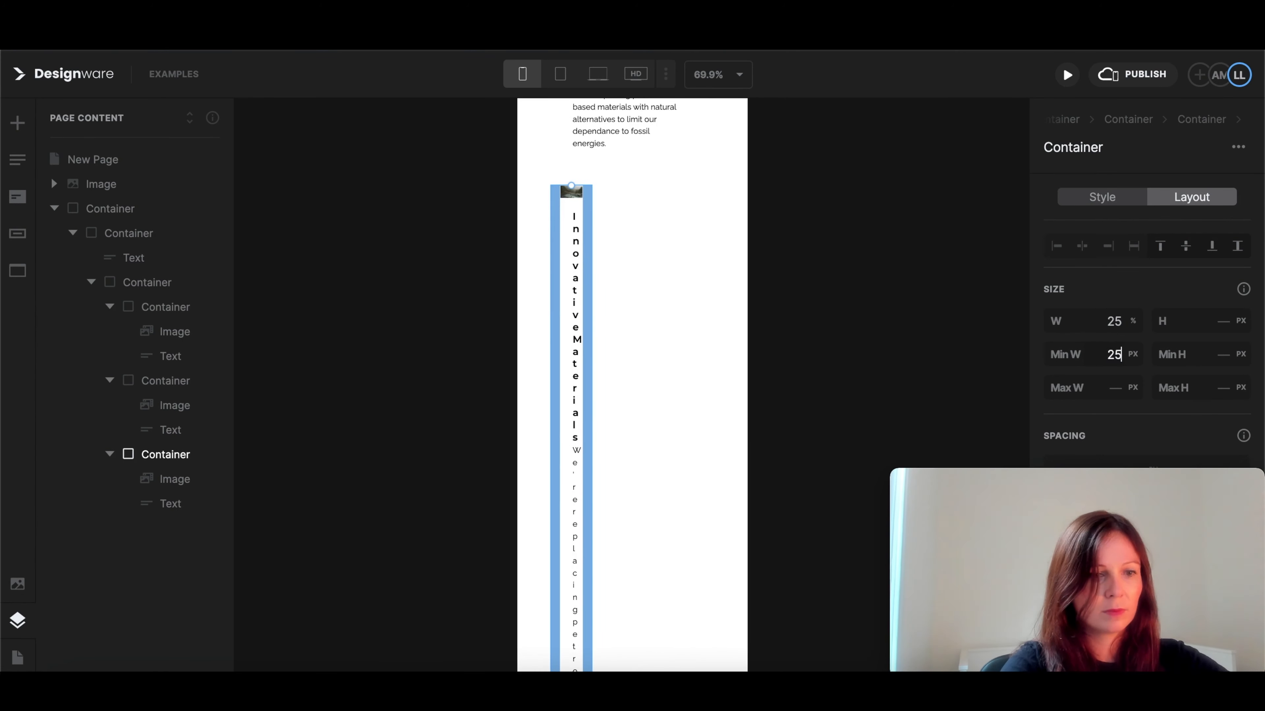
{"action": "type", "text": "250"}
{"action": "left_click", "coordinate": [1133, 387]}
{"action": "left_click", "coordinate": [1113, 385]}
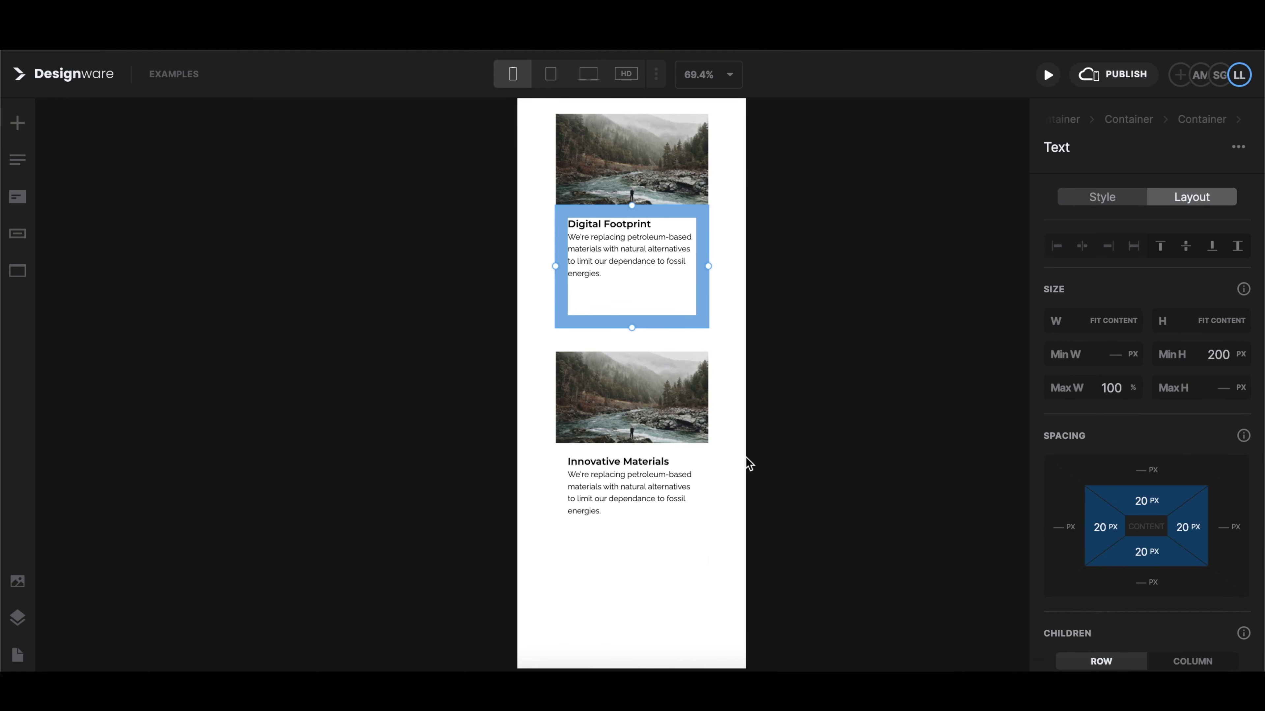
- Replace the Digital Footprint description with "Our servers run on 100% renewable energy, minimizing our employees and customers' carbon footprint, on a daily basis." in 13 px Raleway
{"action": "triple_click", "coordinate": [610, 237]}
{"action": "type", "text": "Our servers run on 100% renewable energy, minimizing our employees and customers' carbon footprint, on a daily basis."}
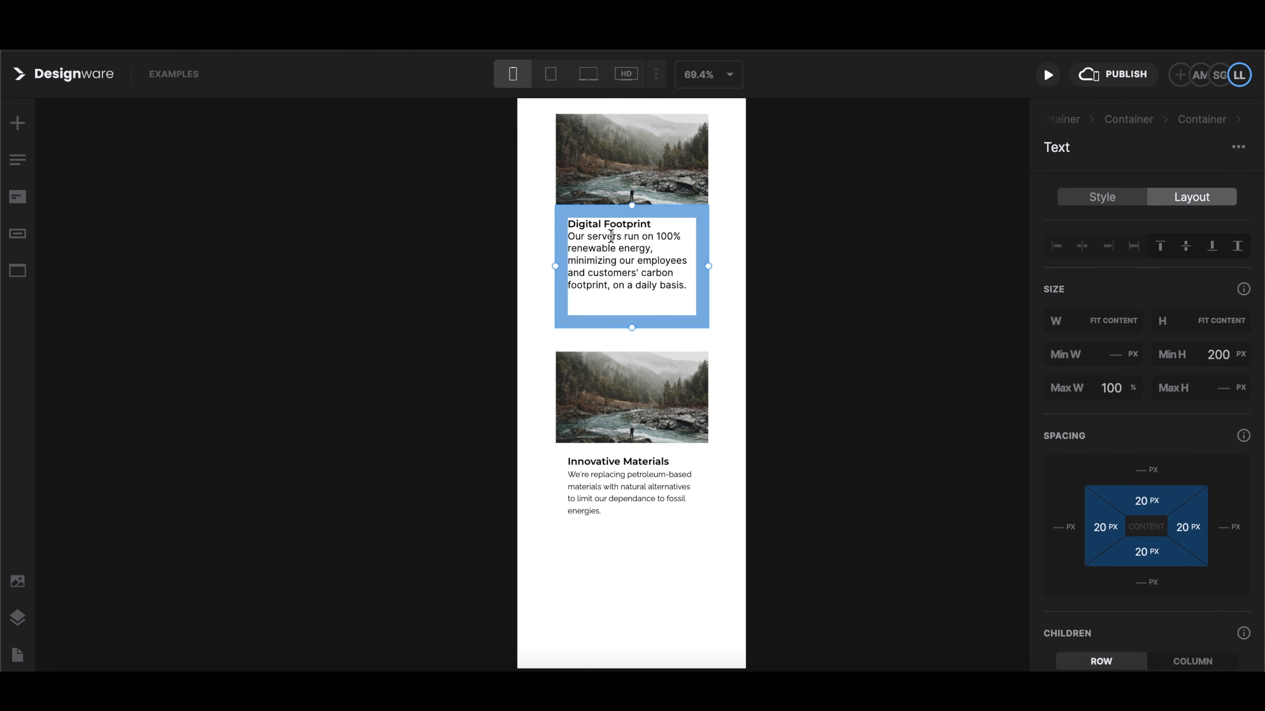
{"action": "triple_click", "coordinate": [610, 238]}
{"action": "left_click", "coordinate": [1098, 197]}
{"action": "left_click", "coordinate": [1214, 273]}
{"action": "left_click", "coordinate": [1101, 309]}
- Retitle the last Innovative Materials card as "Carbon Offsets"
{"action": "triple_click", "coordinate": [618, 462]}
{"action": "type", "text": "Carbon Offsets"}
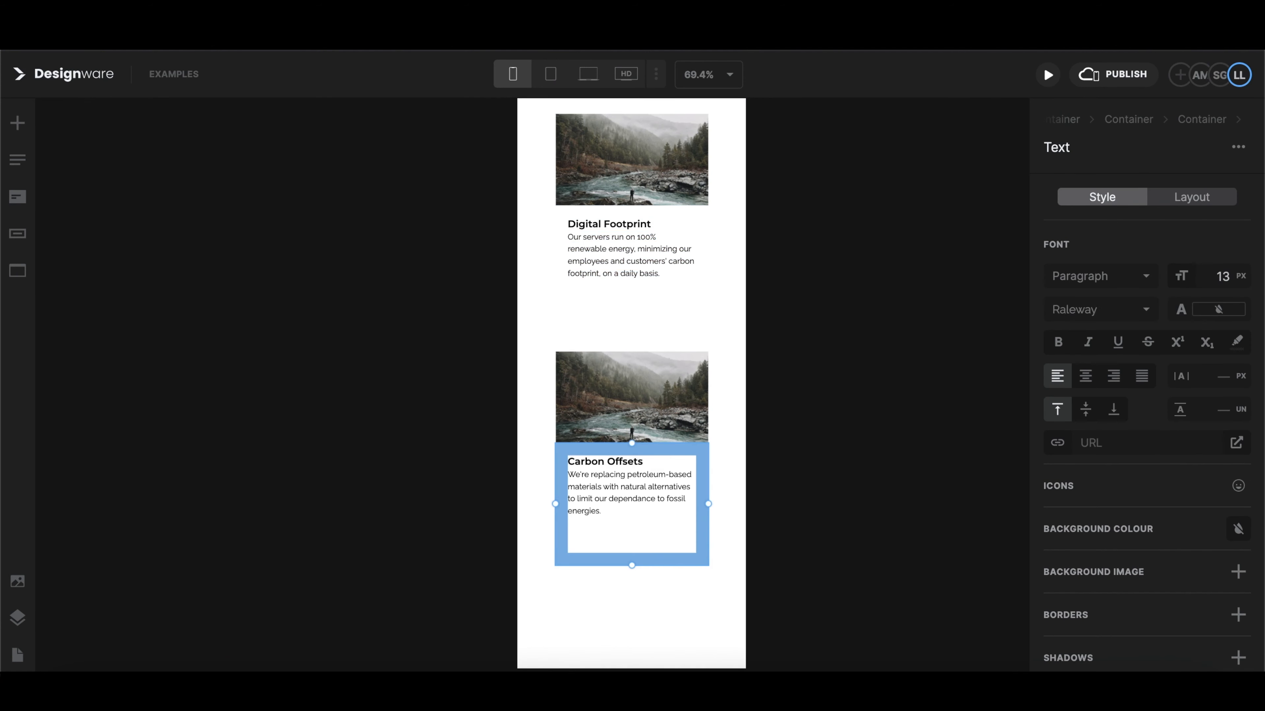
- Replace its description with "Despite our best efforts, marginal pollutants still impact the planet. That's why we invest in carbon offset projects that fully compensate our footprint."
{"action": "triple_click", "coordinate": [603, 475]}
{"action": "type", "text": "Despite our best efforts, marginal pollutants still impact the planet. That's why we invest in carbon offset projects that fully compensate our footprint."}
- Style the Carbon Offsets description paragraph as 13 px Raleway
{"action": "triple_click", "coordinate": [603, 475]}
{"action": "left_click", "coordinate": [1220, 276]}
{"action": "type", "text": "13"}
{"action": "left_click", "coordinate": [1100, 309]}
{"action": "left_click", "coordinate": [1013, 278]}
- Give the Carbon Offsets text block a light grey background and round its card container's corners with a 10 px radius
{"action": "scroll", "coordinate": [1166, 455], "scroll_direction": "down", "scroll_amount": 2}
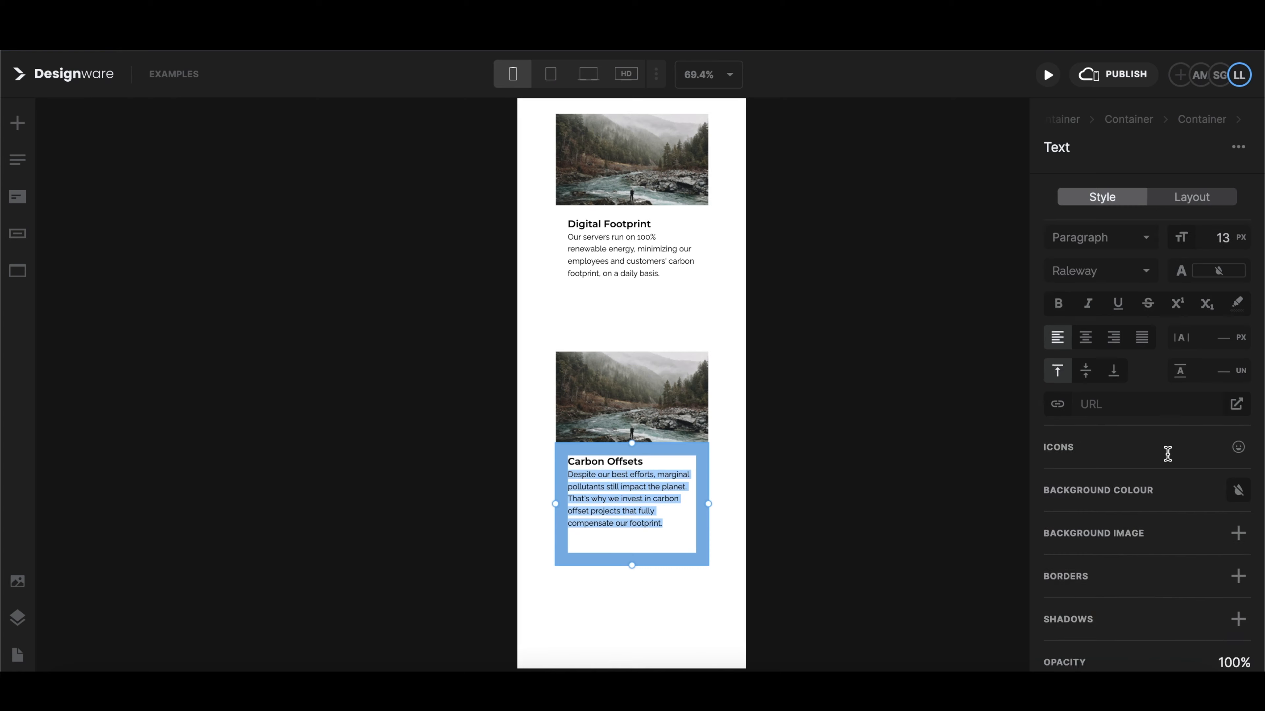
{"action": "left_click", "coordinate": [642, 398]}
{"action": "left_click", "coordinate": [1191, 198]}
{"action": "left_click", "coordinate": [1201, 119]}
{"action": "left_click", "coordinate": [1102, 197]}
{"action": "left_click", "coordinate": [1237, 315]}
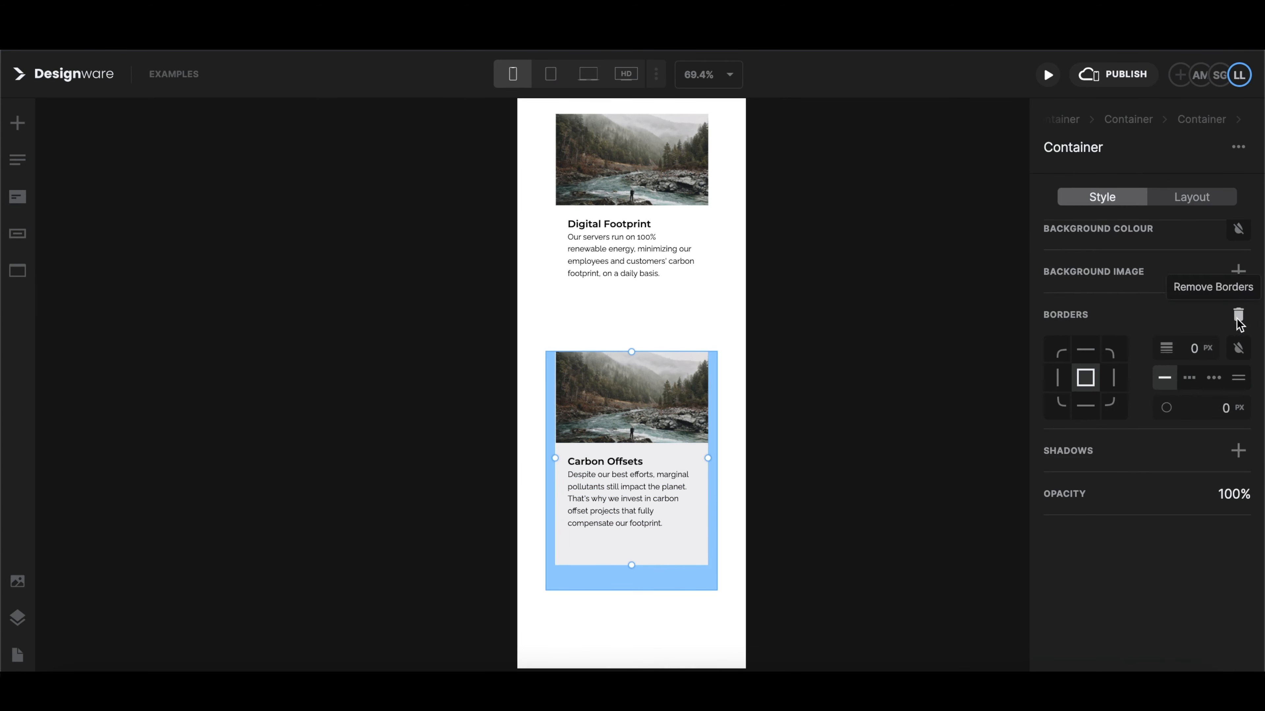
{"action": "left_click", "coordinate": [1223, 409]}
{"action": "type", "text": "10"}
- Apply a light grey background to the Digital Footprint text block and a 10 px corner radius to its card container
{"action": "left_click", "coordinate": [673, 241]}
{"action": "left_click", "coordinate": [1239, 528]}
{"action": "left_click", "coordinate": [1065, 563]}
{"action": "left_click", "coordinate": [1202, 119]}
{"action": "left_click", "coordinate": [1239, 377]}
{"action": "left_click", "coordinate": [1222, 469]}
{"action": "type", "text": "10"}
- Round the Innovative Materials card container's corners with a 10 px radius and fill its text block with light grey
{"action": "scroll", "coordinate": [591, 343], "scroll_direction": "up", "scroll_amount": 6}
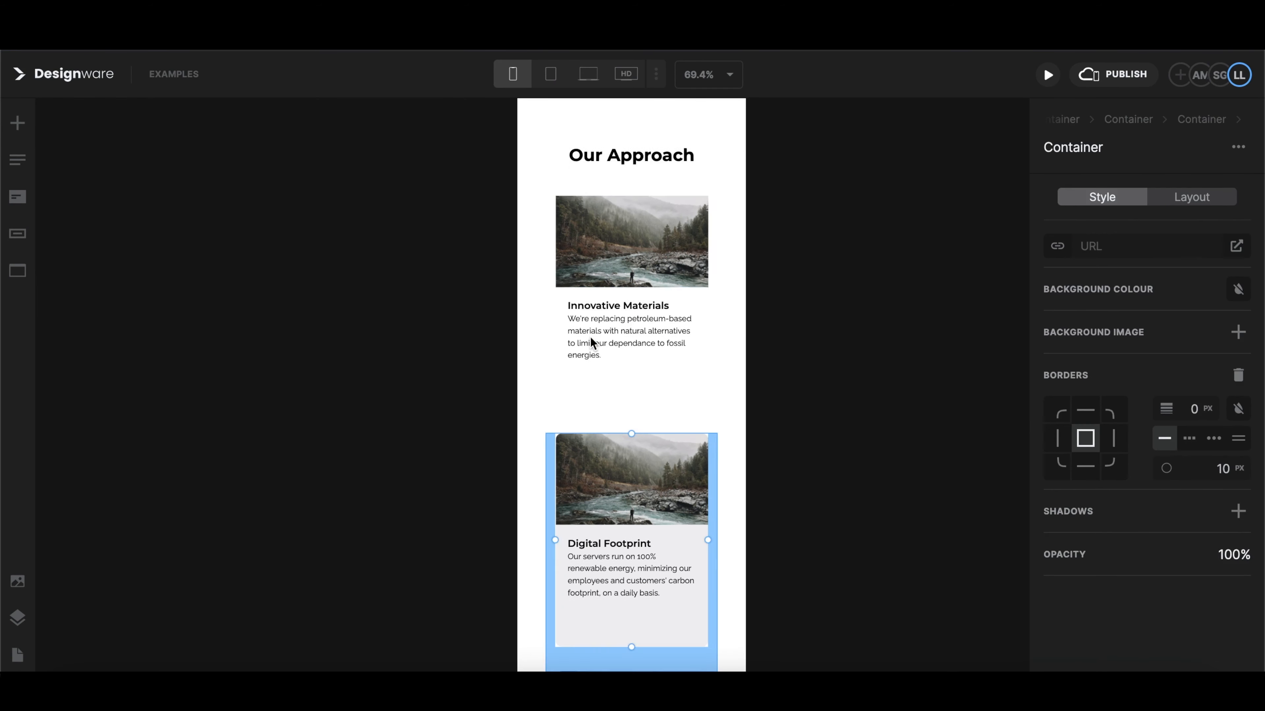
{"action": "left_click", "coordinate": [592, 343]}
{"action": "left_click", "coordinate": [1239, 377]}
{"action": "left_click", "coordinate": [1193, 470]}
{"action": "type", "text": "10"}
{"action": "left_click", "coordinate": [646, 398]}
{"action": "scroll", "coordinate": [1152, 503], "scroll_direction": "down", "scroll_amount": 3}
{"action": "left_click", "coordinate": [1236, 396]}
{"action": "left_click", "coordinate": [1054, 556]}
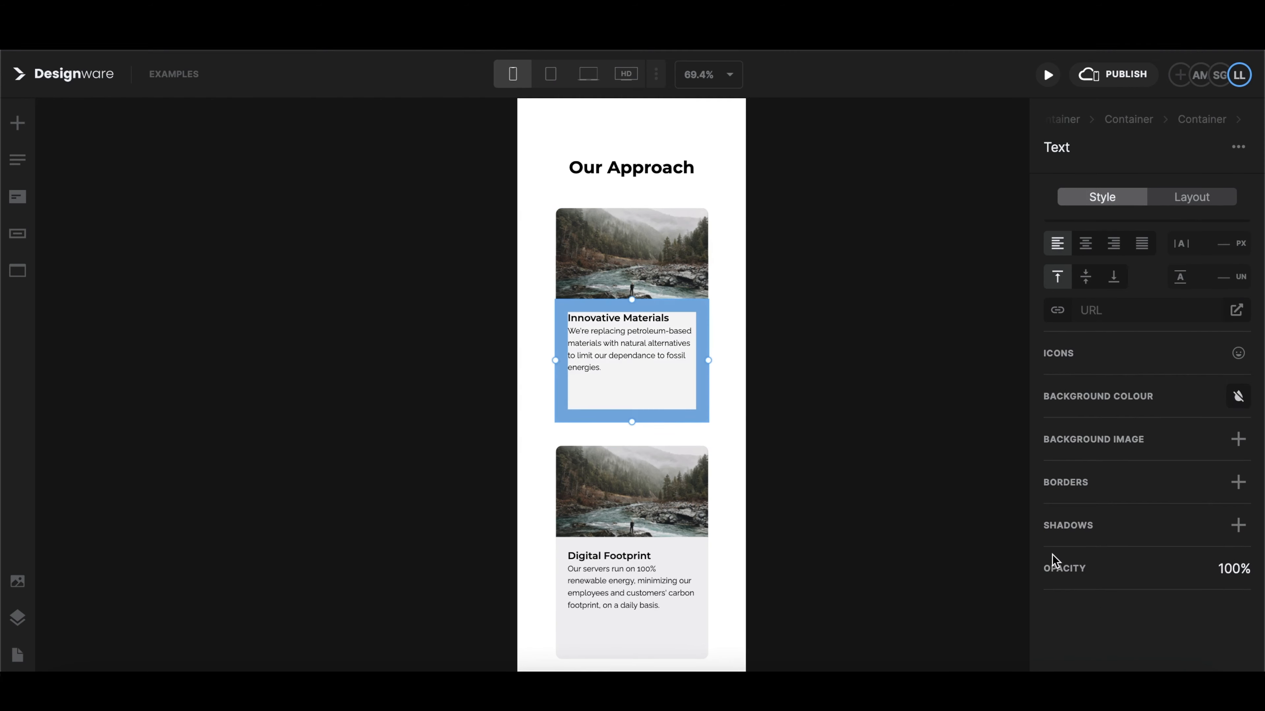
{"action": "left_click", "coordinate": [733, 496]}
- Replace the Innovative Materials card image with a modern house with a pool from an "architecture render" media search
{"action": "scroll", "coordinate": [732, 496], "scroll_direction": "up", "scroll_amount": 1}
{"action": "left_click", "coordinate": [642, 224]}
{"action": "left_click", "coordinate": [1111, 289]}
{"action": "left_click", "coordinate": [189, 117]}
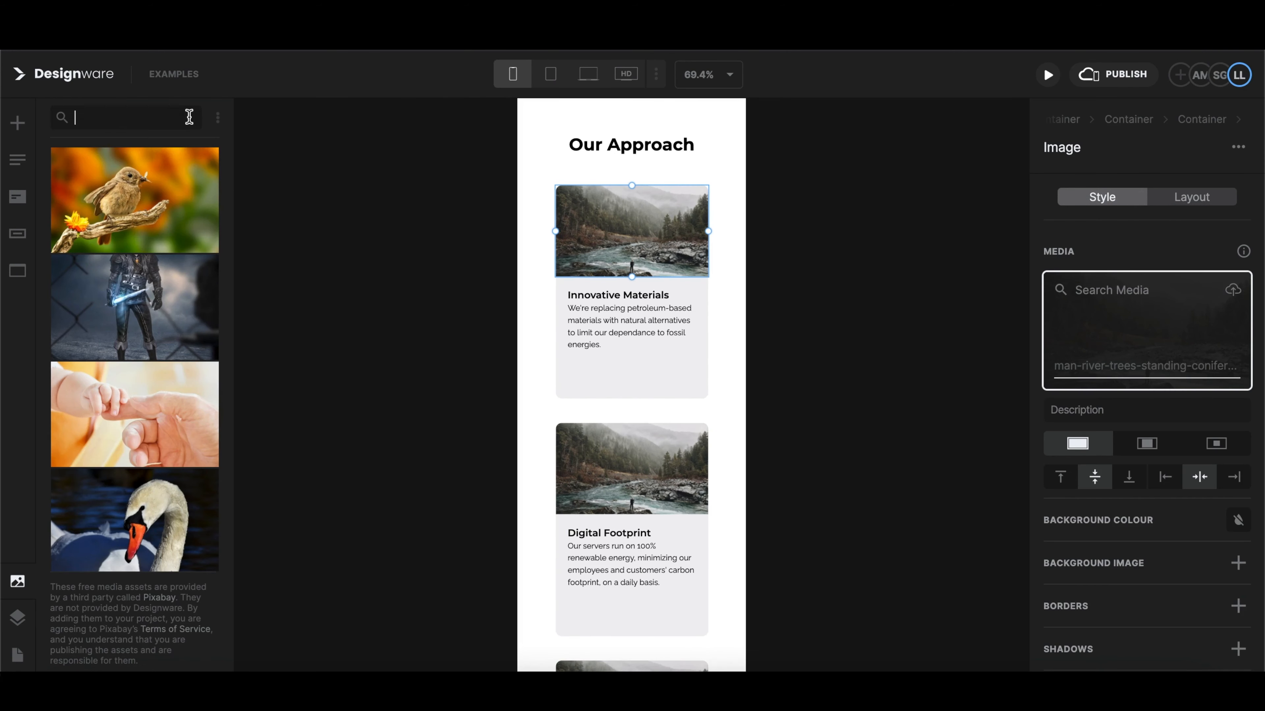
{"action": "type", "text": "architecture render"}
{"action": "left_click", "coordinate": [150, 518]}
- Replace the Digital Footprint card image with a wind turbine photo from a "windmills wind turbines" media search
{"action": "left_click", "coordinate": [635, 469]}
{"action": "left_click", "coordinate": [1110, 290]}
{"action": "left_click", "coordinate": [192, 114]}
{"action": "type", "text": "windmills wind turbines"}
{"action": "scroll", "coordinate": [153, 343], "scroll_direction": "down", "scroll_amount": 5}
{"action": "left_click", "coordinate": [150, 254]}
- Replace the Carbon Offsets card image with a forest photo from a "tree nature wood" media search and align it to the top
{"action": "scroll", "coordinate": [562, 336], "scroll_direction": "down", "scroll_amount": 4}
{"action": "left_click", "coordinate": [632, 490]}
{"action": "left_click", "coordinate": [1137, 285]}
{"action": "left_click", "coordinate": [192, 118]}
{"action": "type", "text": "tree nature wood lan..."}
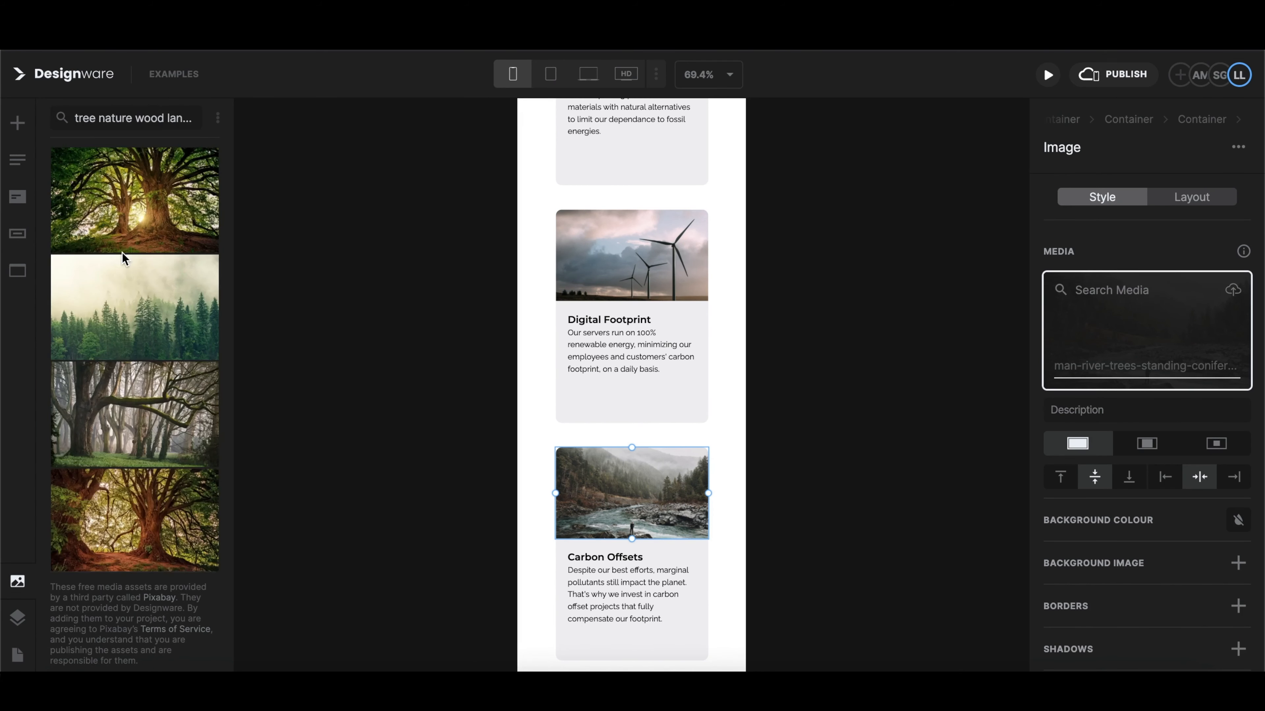
{"action": "left_click", "coordinate": [144, 438]}
{"action": "left_click", "coordinate": [1063, 481]}
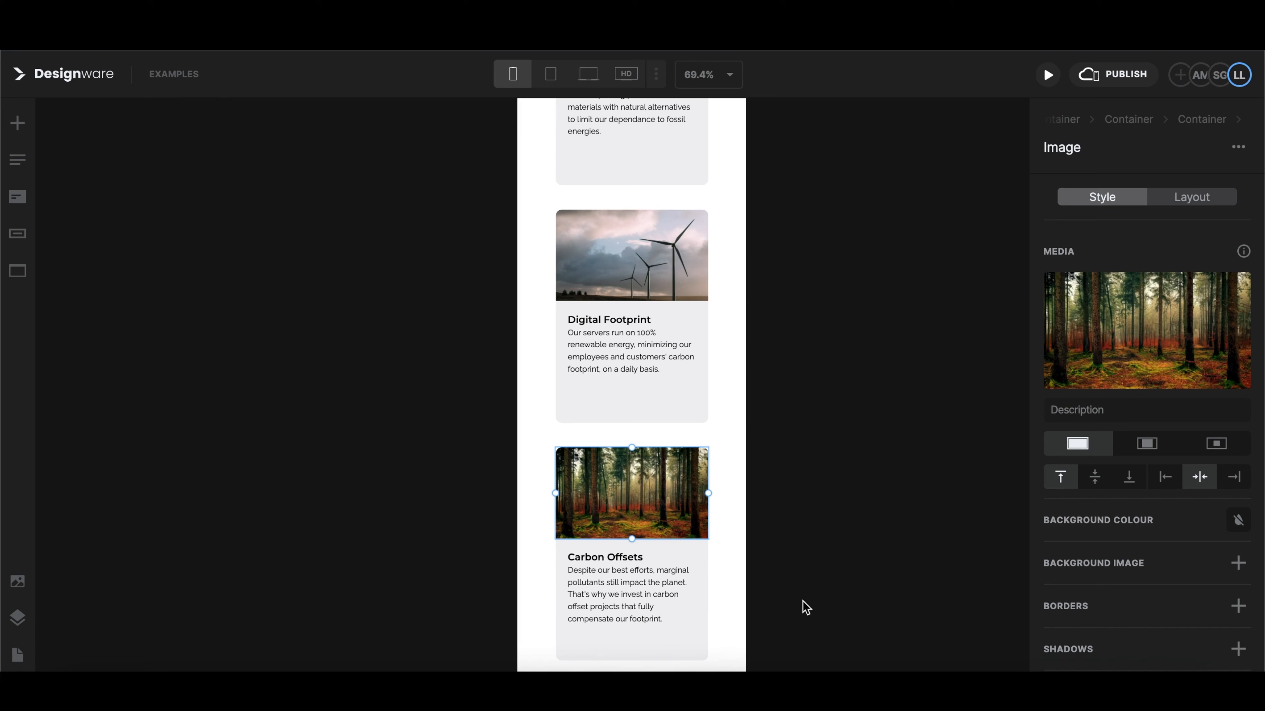
- In the tablet view, enable Fill Rows on the parent container that holds the three cards
{"action": "scroll", "coordinate": [773, 536], "scroll_direction": "up", "scroll_amount": 5}
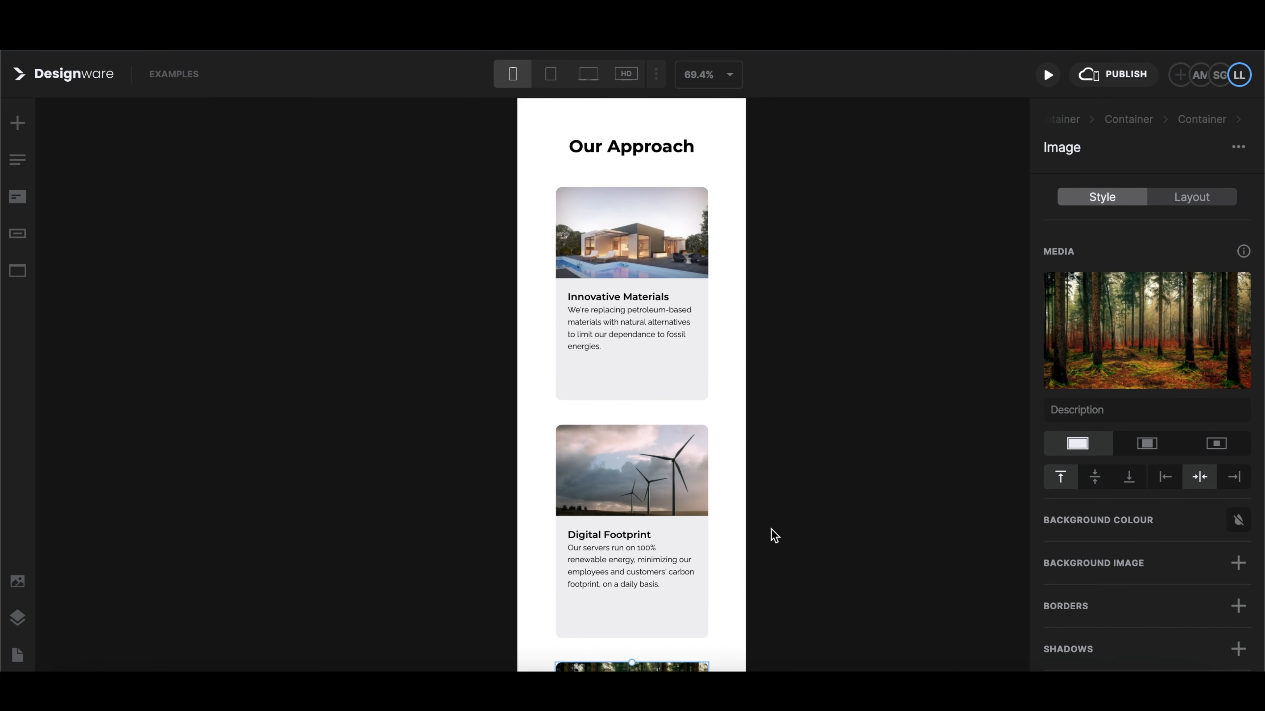
{"action": "left_click", "coordinate": [551, 75]}
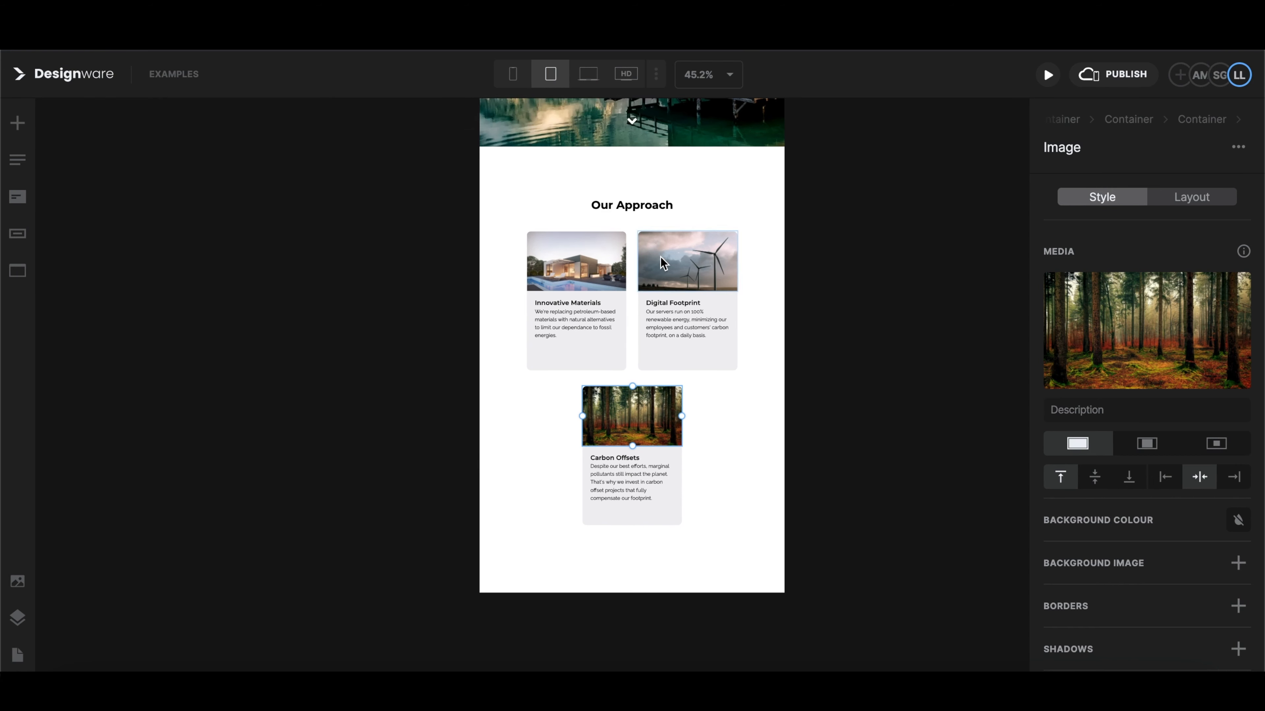
{"action": "left_click", "coordinate": [660, 257]}
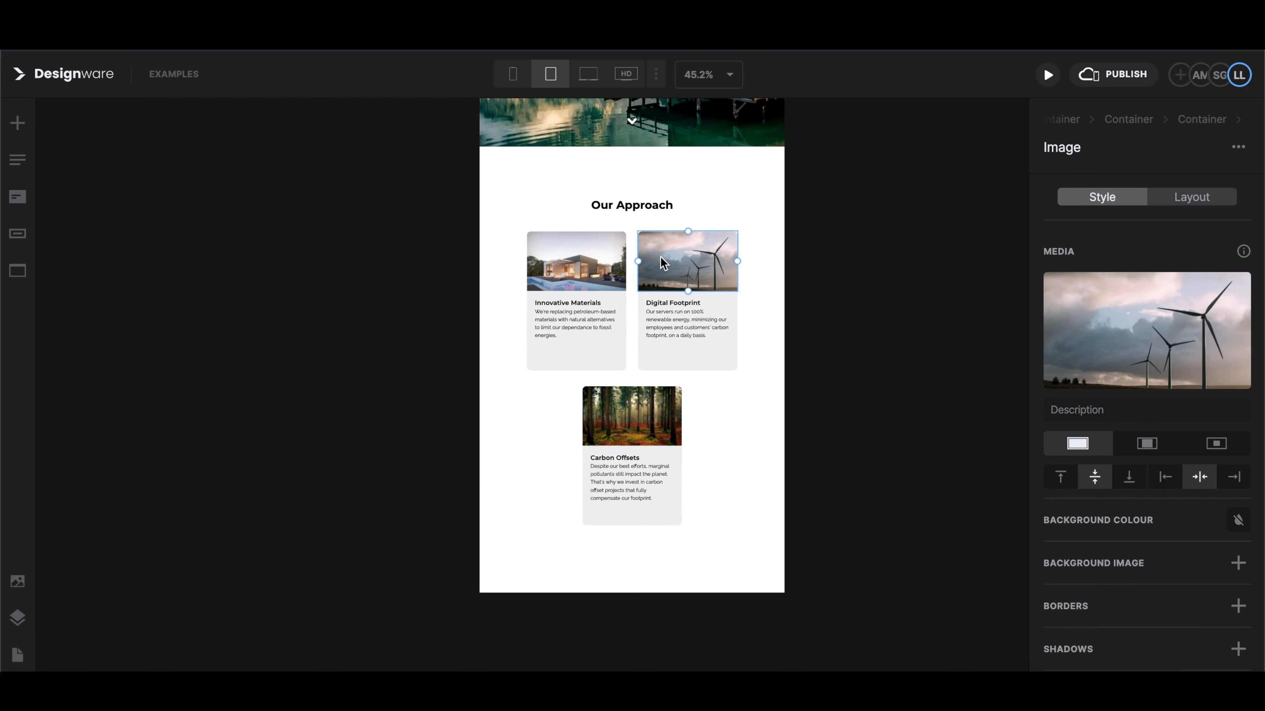
{"action": "left_click", "coordinate": [661, 257]}
{"action": "key", "text": "Escape"}
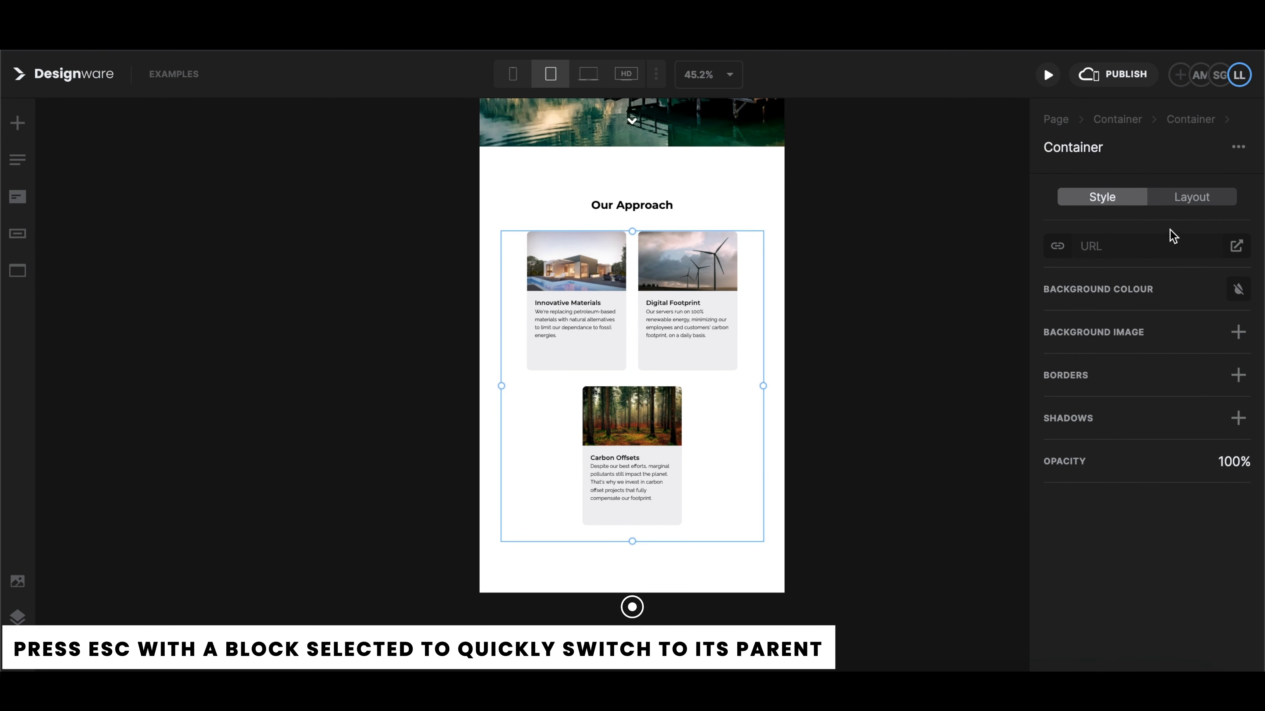
{"action": "left_click", "coordinate": [1190, 199]}
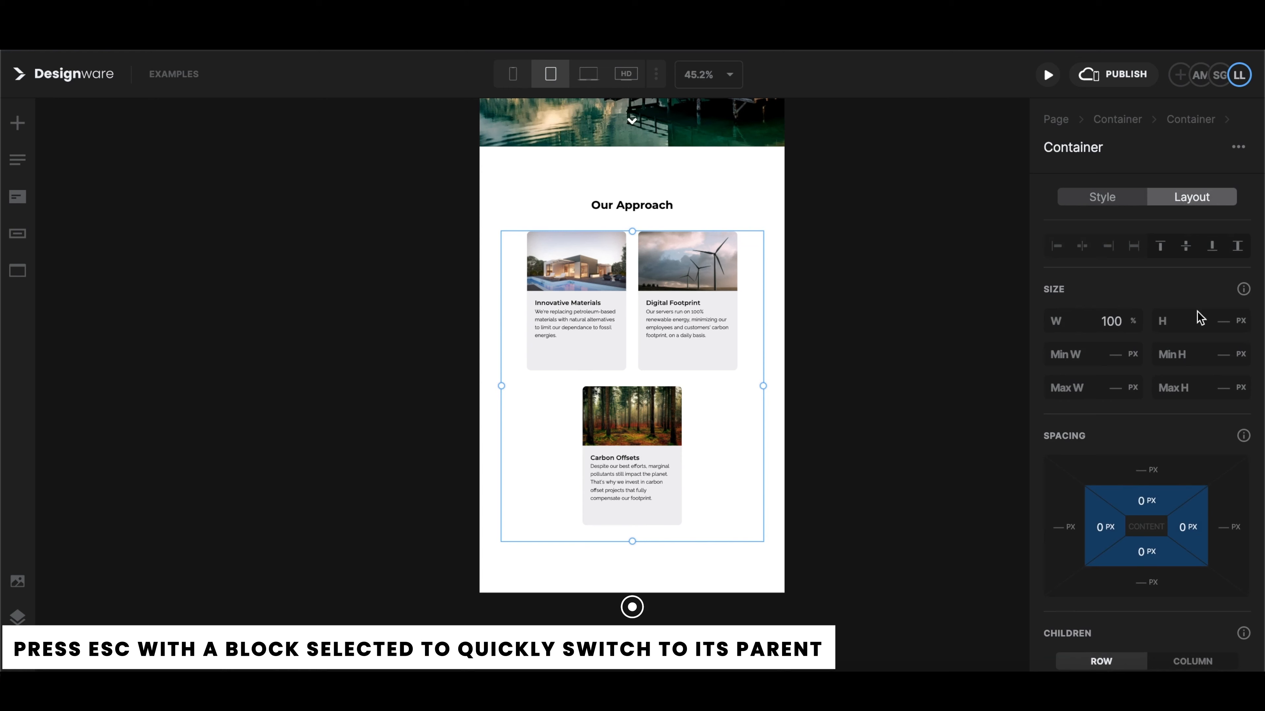
{"action": "scroll", "coordinate": [1190, 548], "scroll_direction": "down", "scroll_amount": 4}
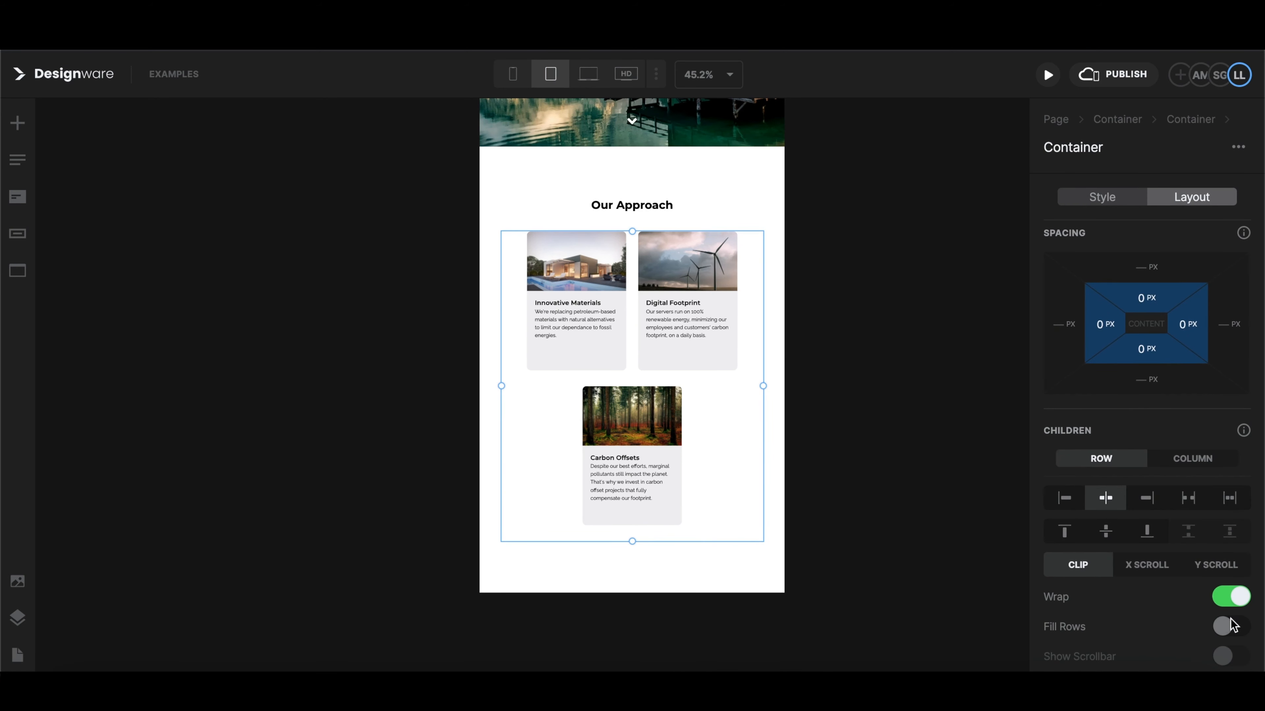
{"action": "left_click", "coordinate": [1234, 627]}
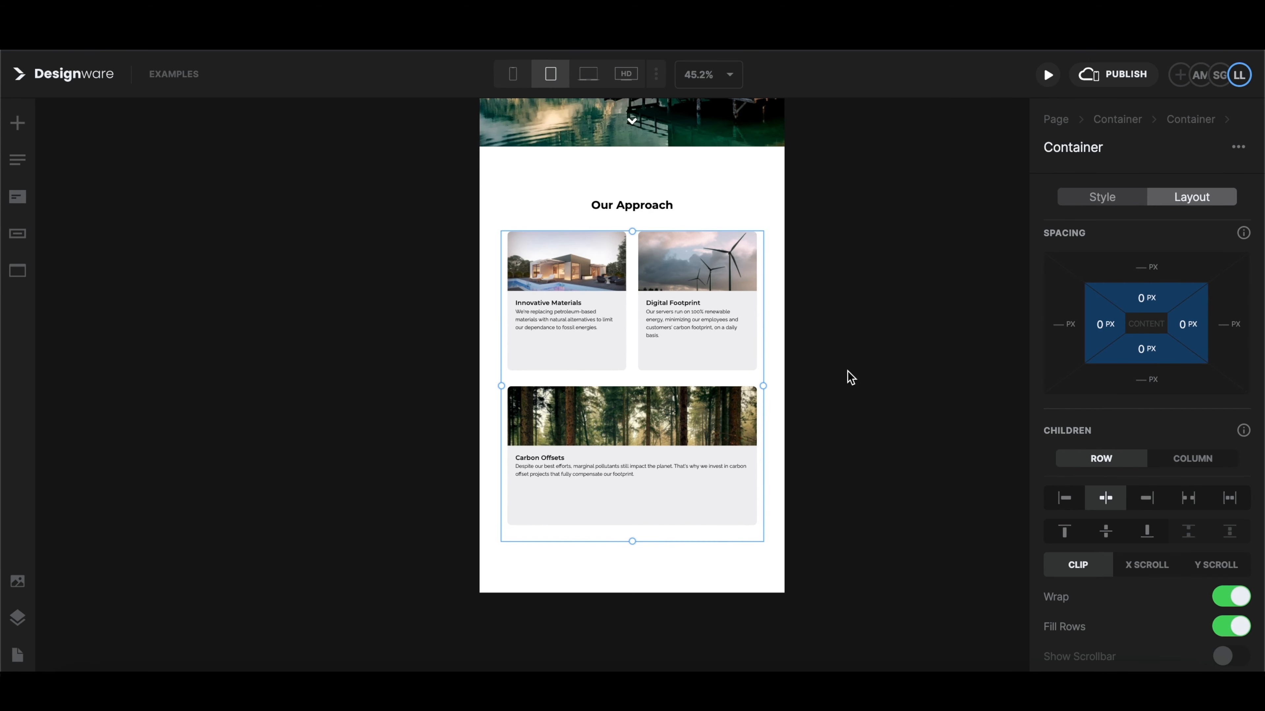
- Examine the hero and the Our Approach cards in the mobile, tablet and laptop views
{"action": "scroll", "coordinate": [847, 376], "scroll_direction": "up", "scroll_amount": 2}
{"action": "scroll", "coordinate": [848, 377], "scroll_direction": "up", "scroll_amount": 4}
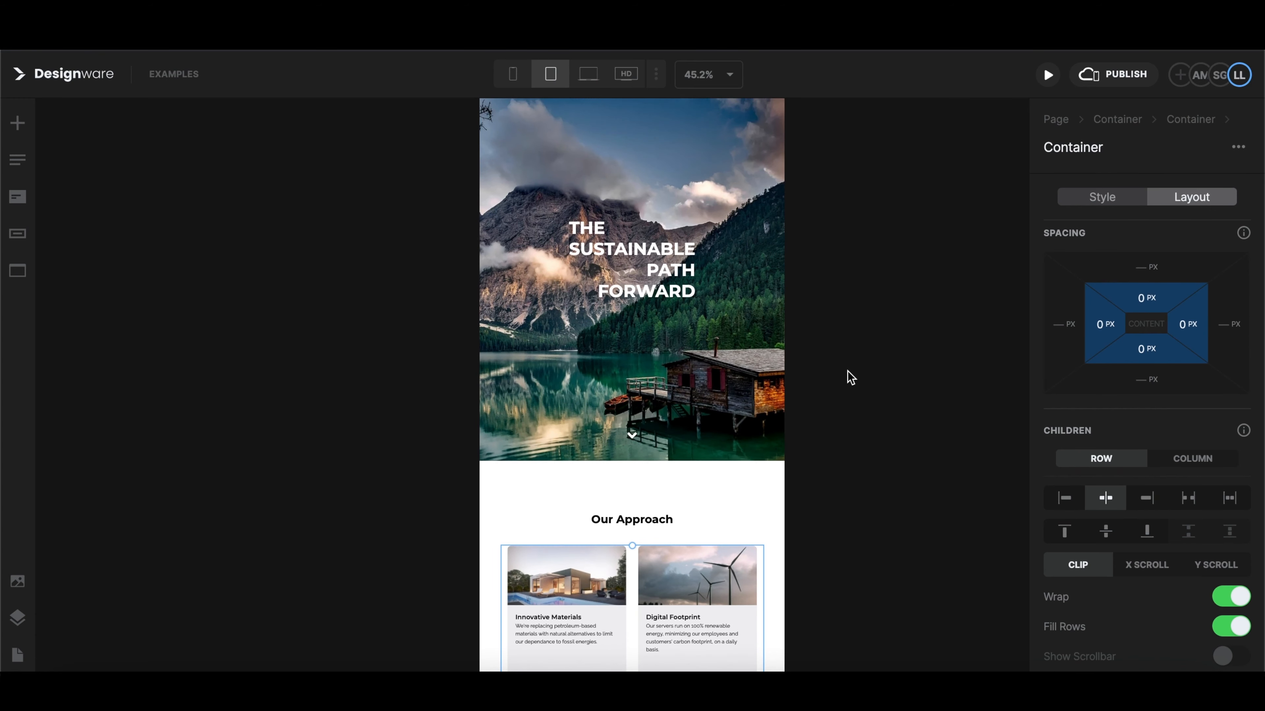
{"action": "left_click", "coordinate": [512, 74]}
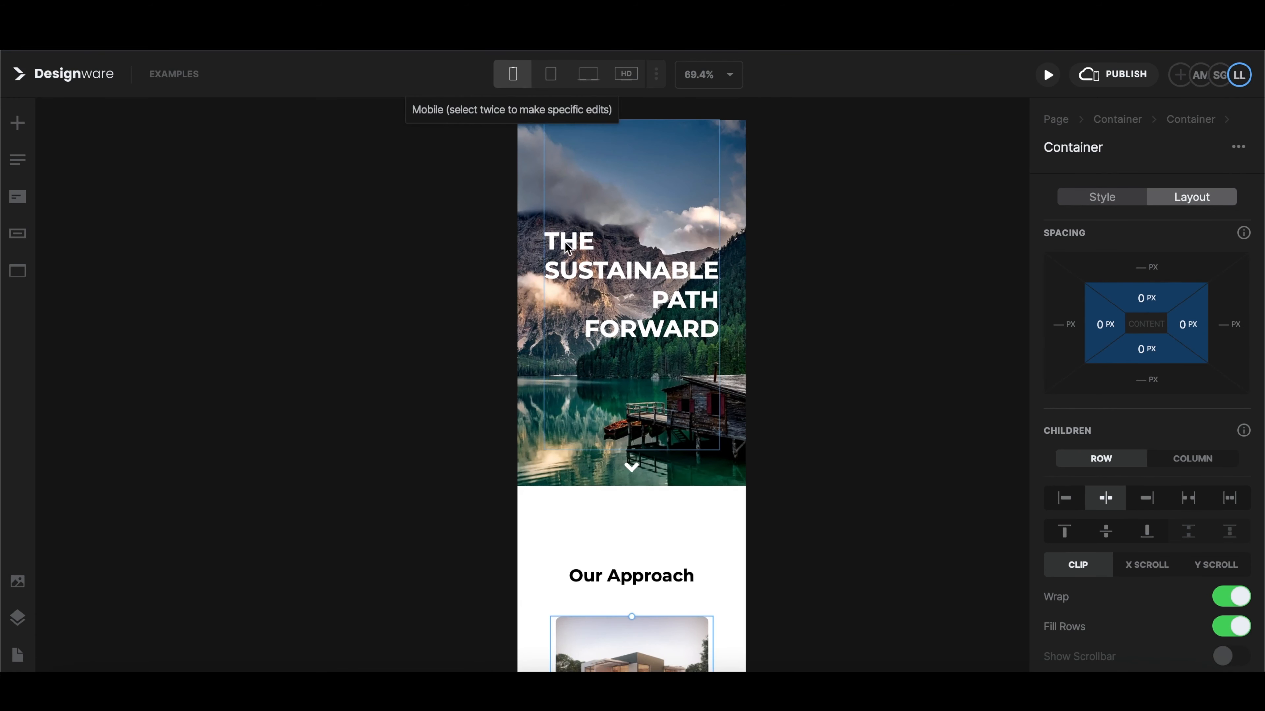
{"action": "scroll", "coordinate": [612, 424], "scroll_direction": "down", "scroll_amount": 15}
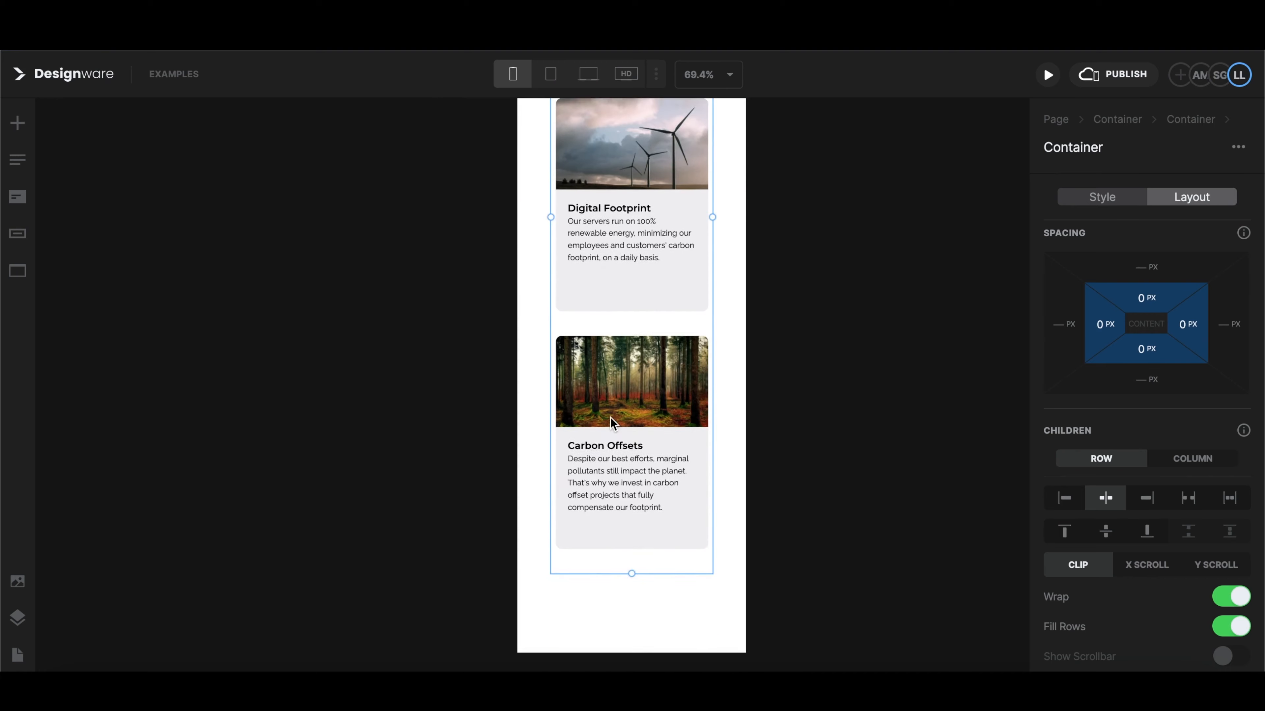
{"action": "scroll", "coordinate": [613, 424], "scroll_direction": "up", "scroll_amount": 15}
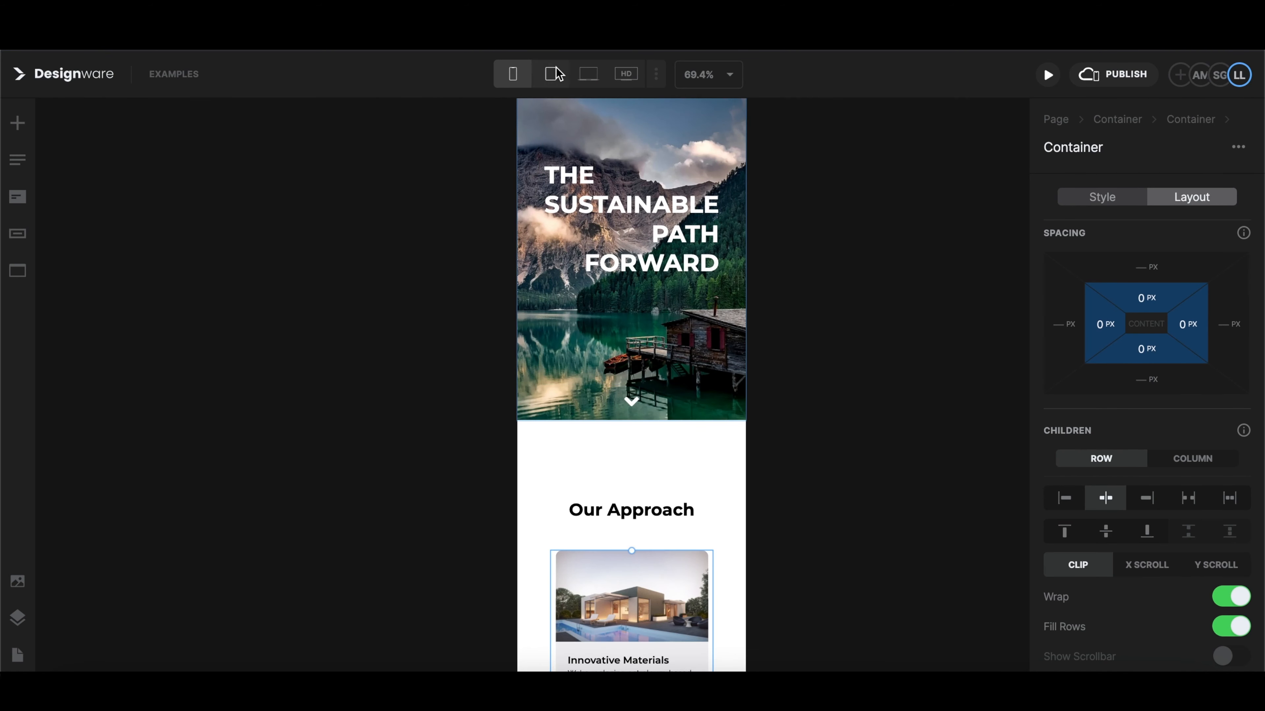
{"action": "left_click", "coordinate": [555, 73]}
{"action": "scroll", "coordinate": [621, 322], "scroll_direction": "up", "scroll_amount": 4}
{"action": "scroll", "coordinate": [623, 322], "scroll_direction": "down", "scroll_amount": 5}
{"action": "scroll", "coordinate": [622, 323], "scroll_direction": "down", "scroll_amount": 3}
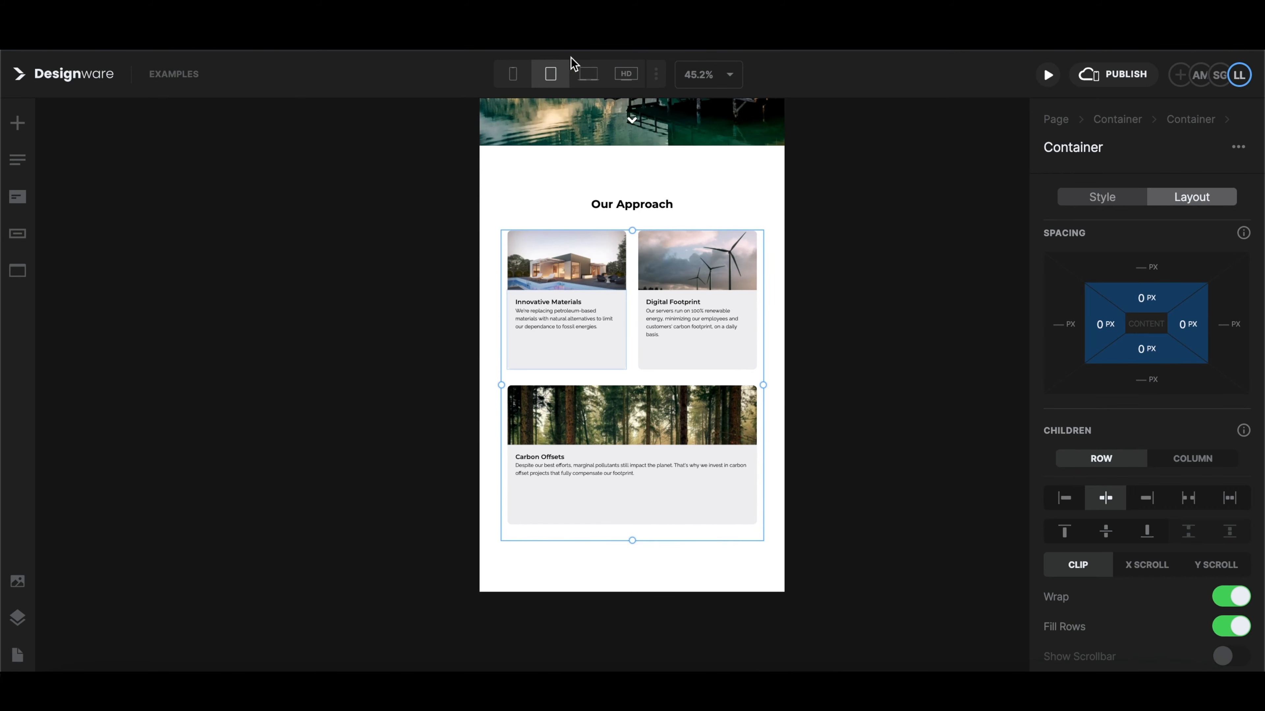
{"action": "left_click", "coordinate": [588, 75]}
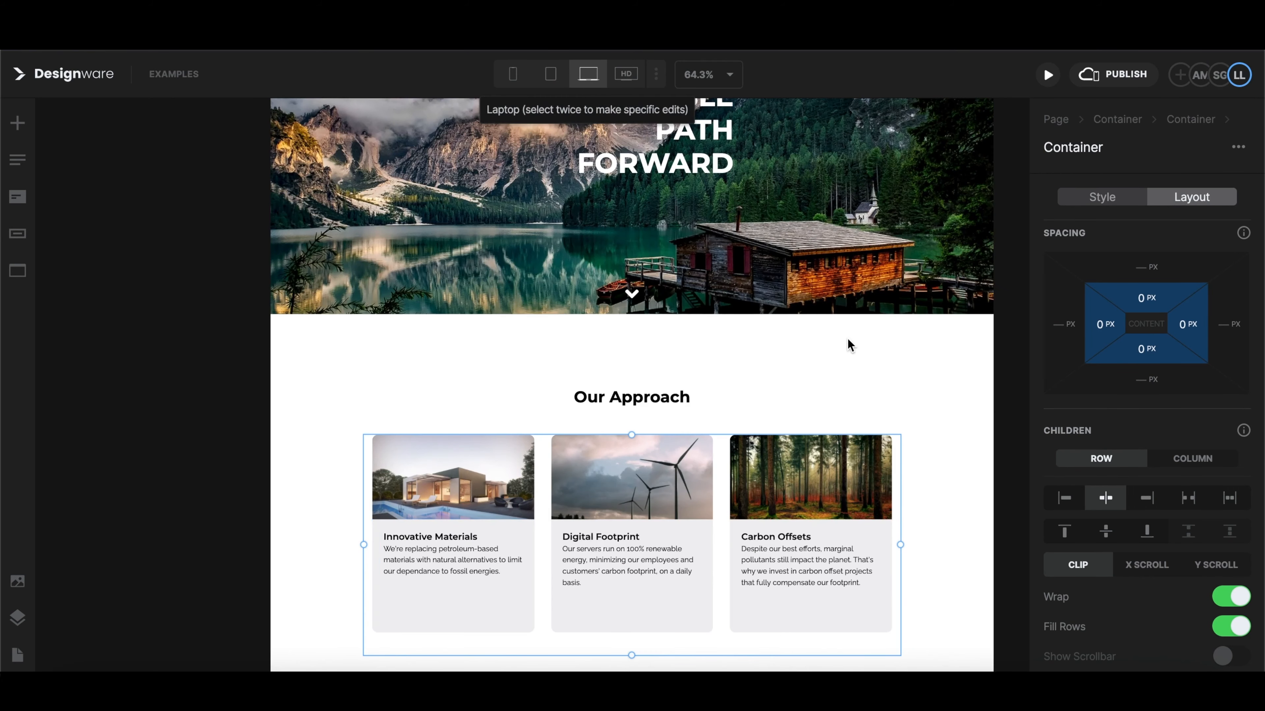
{"action": "scroll", "coordinate": [850, 343], "scroll_direction": "up", "scroll_amount": 5}
{"action": "scroll", "coordinate": [850, 344], "scroll_direction": "down", "scroll_amount": 7}
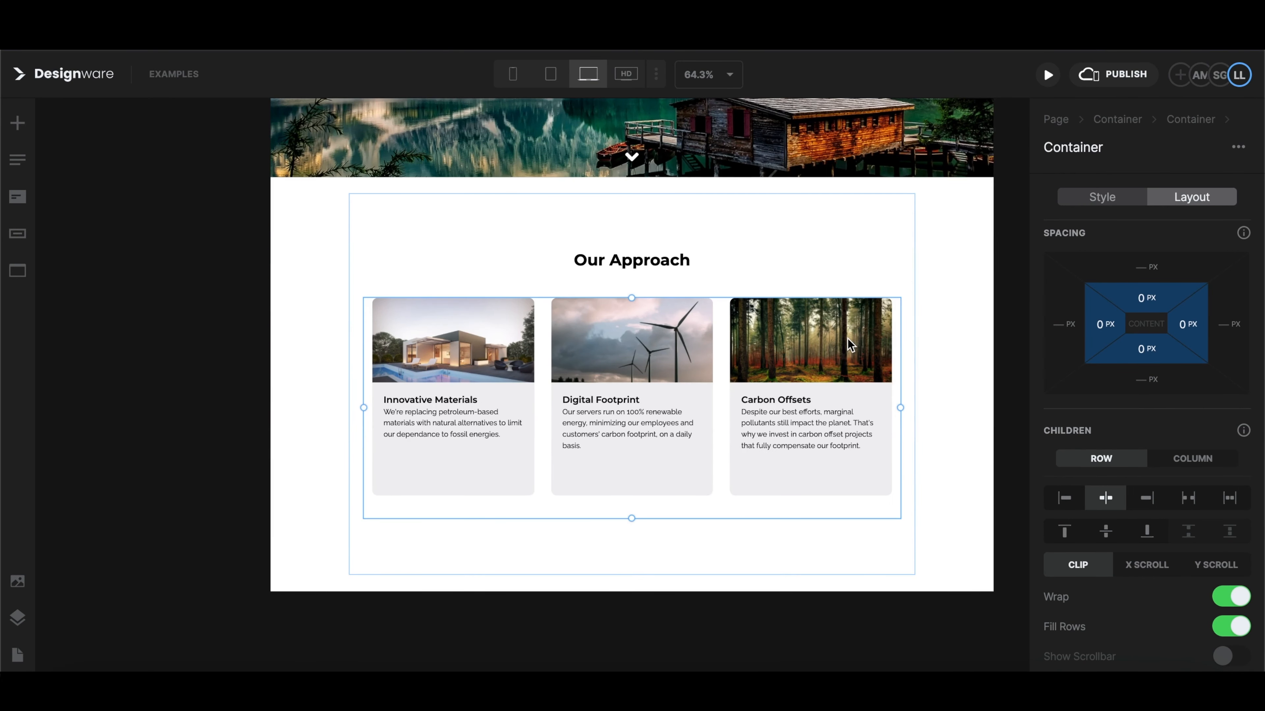